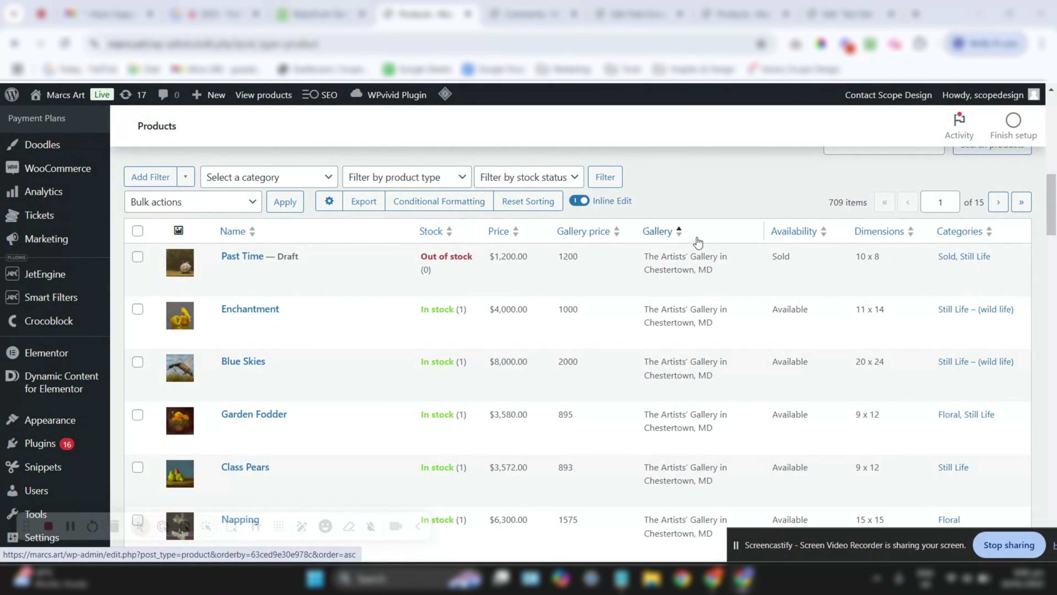
Step: Examine the gallery choices offered for the Past Time product and the category filter options in the product list
left_click(732, 283)
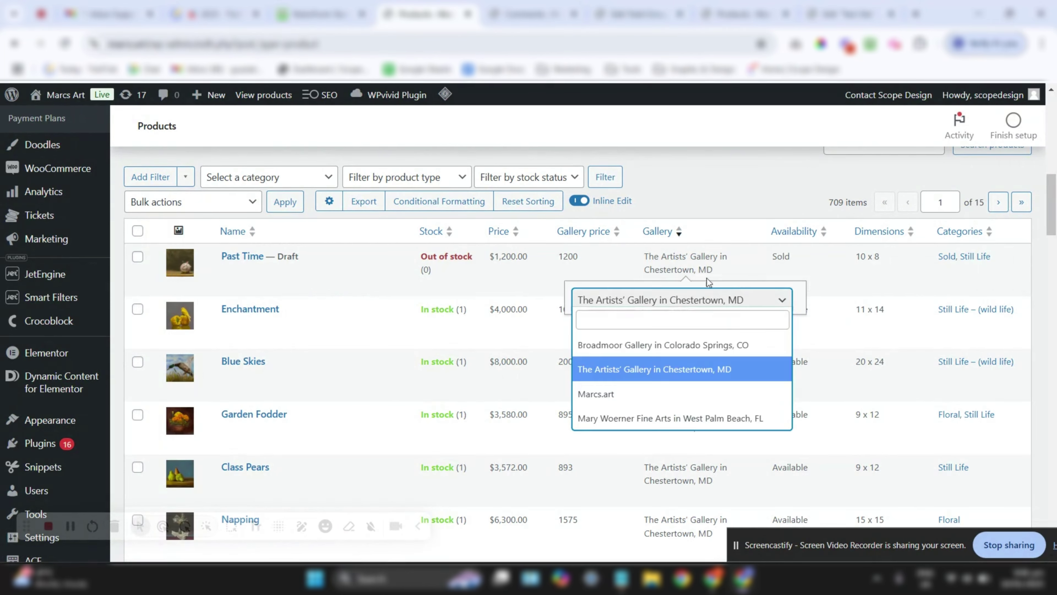
left_click(704, 193)
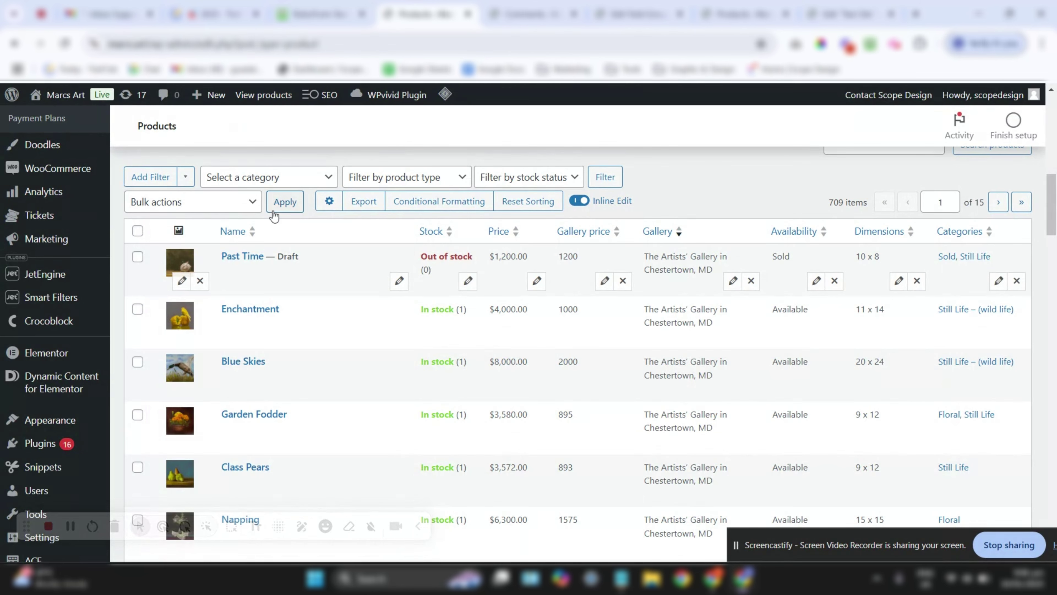
left_click(318, 177)
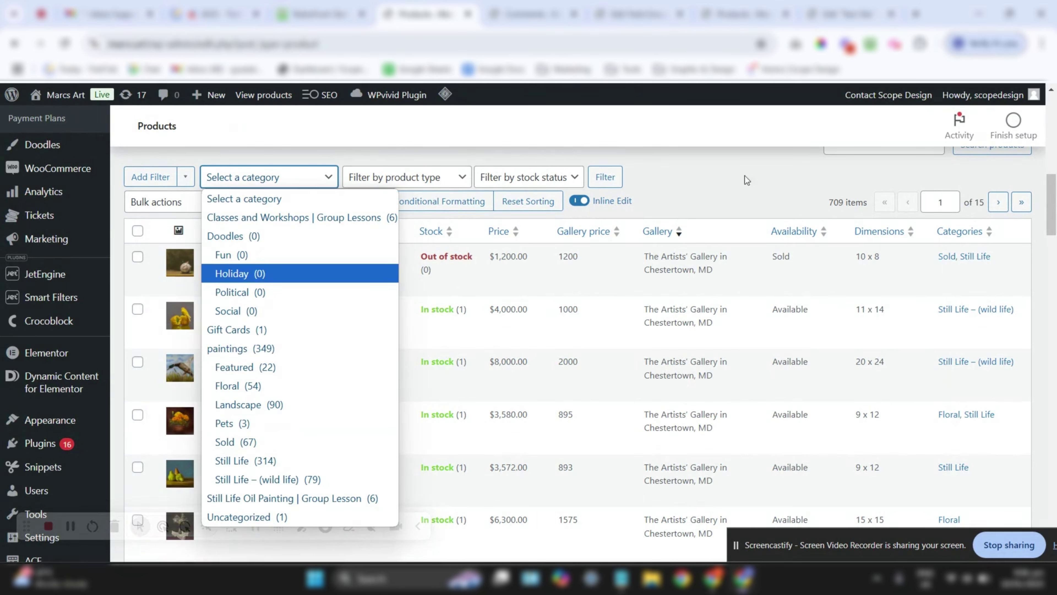
left_click(700, 175)
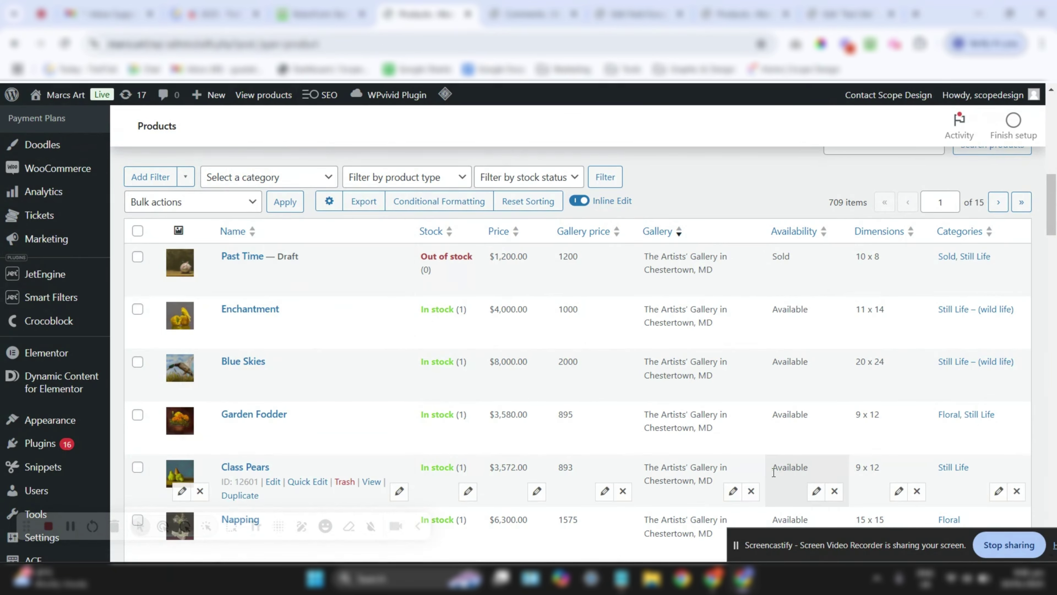
scroll(773, 472, "down", 2)
scroll(779, 295, "up", 2)
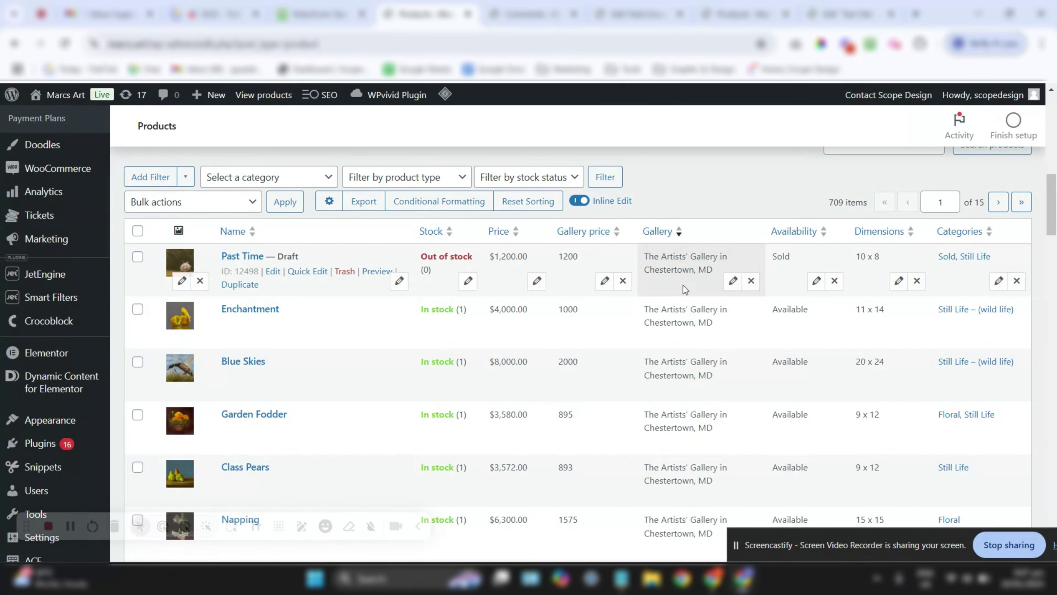
left_click(734, 281)
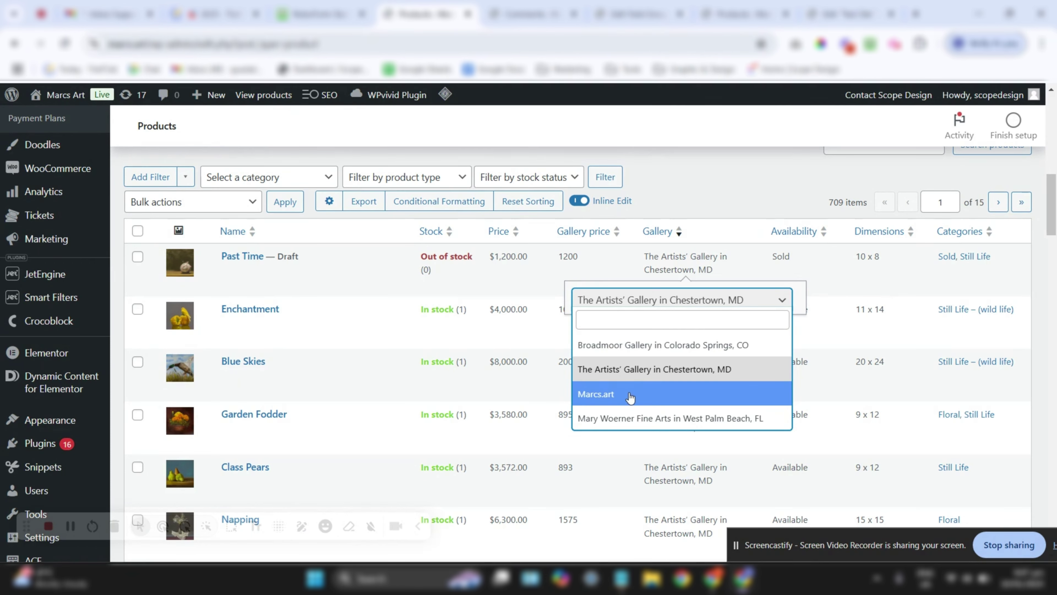
left_click(744, 192)
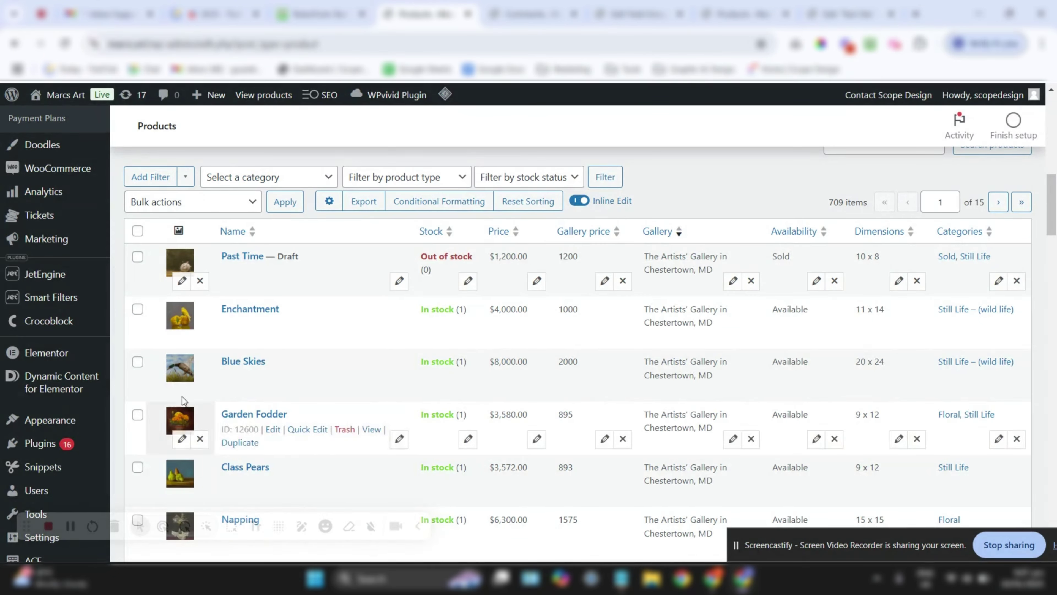
Step: Switch to the Paintings field group, collapse the Gallery field and review the list of fields
left_click_drag(631, 14, 537, 13)
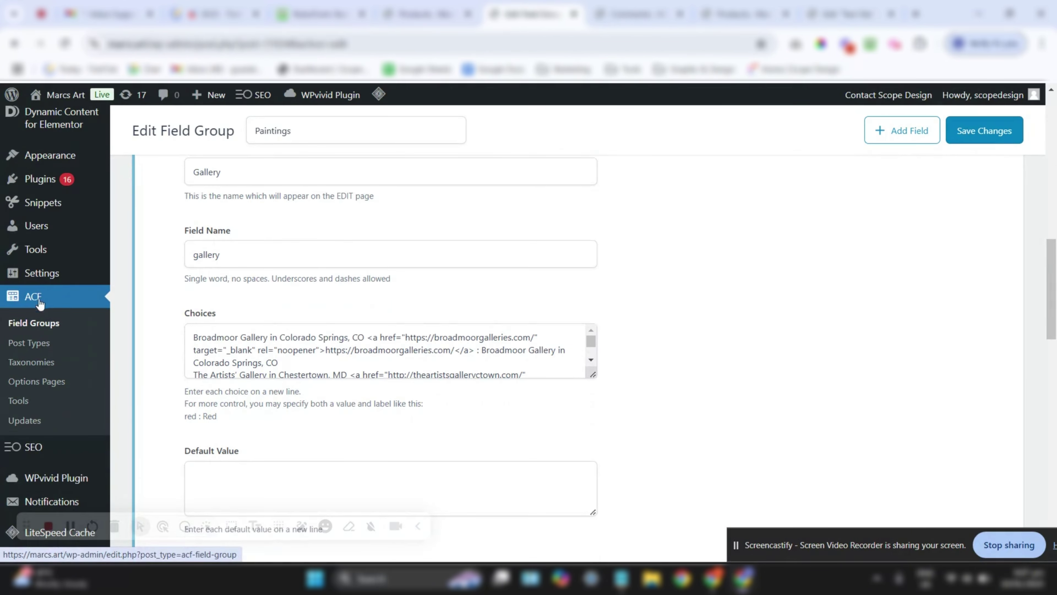
scroll(108, 301, "up", 4)
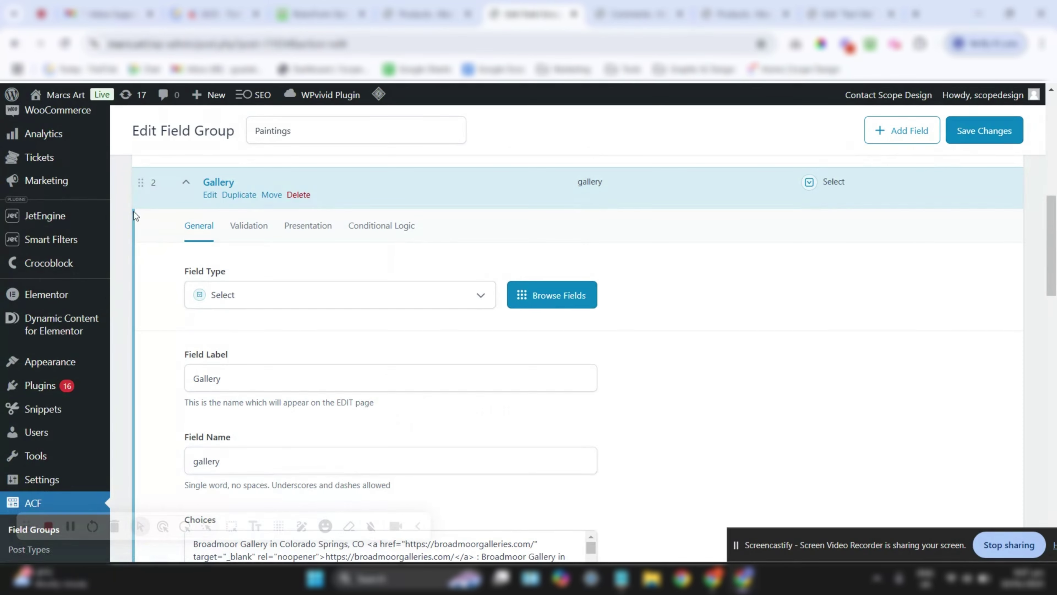
left_click(186, 182)
scroll(188, 250, "up", 3)
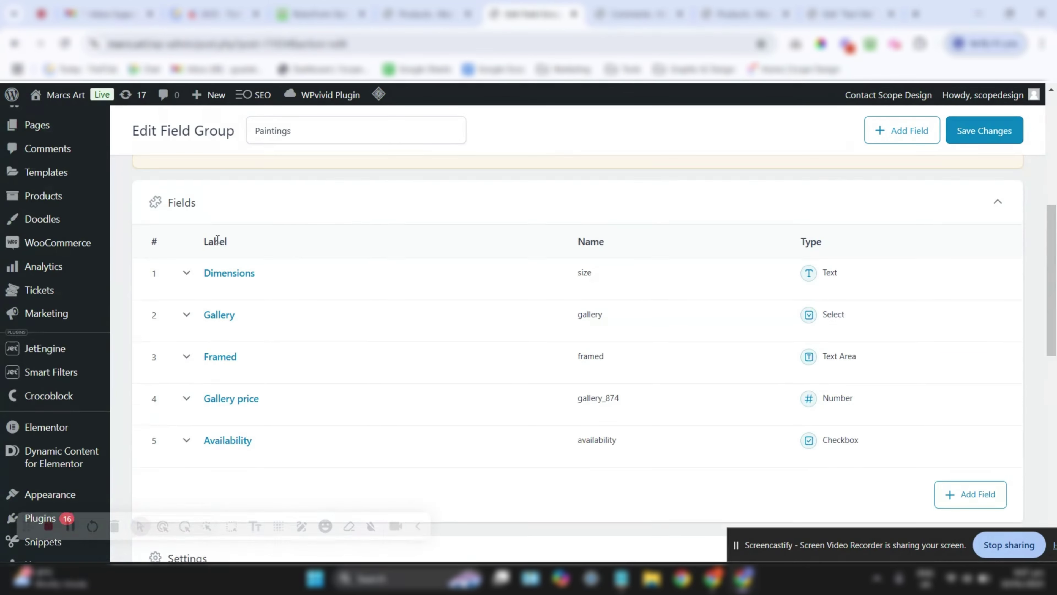
scroll(192, 297, "down", 2)
Step: Expand the Gallery field and enlarge its choices box to read through all the gallery entries
left_click(188, 262)
scroll(189, 255, "down", 3)
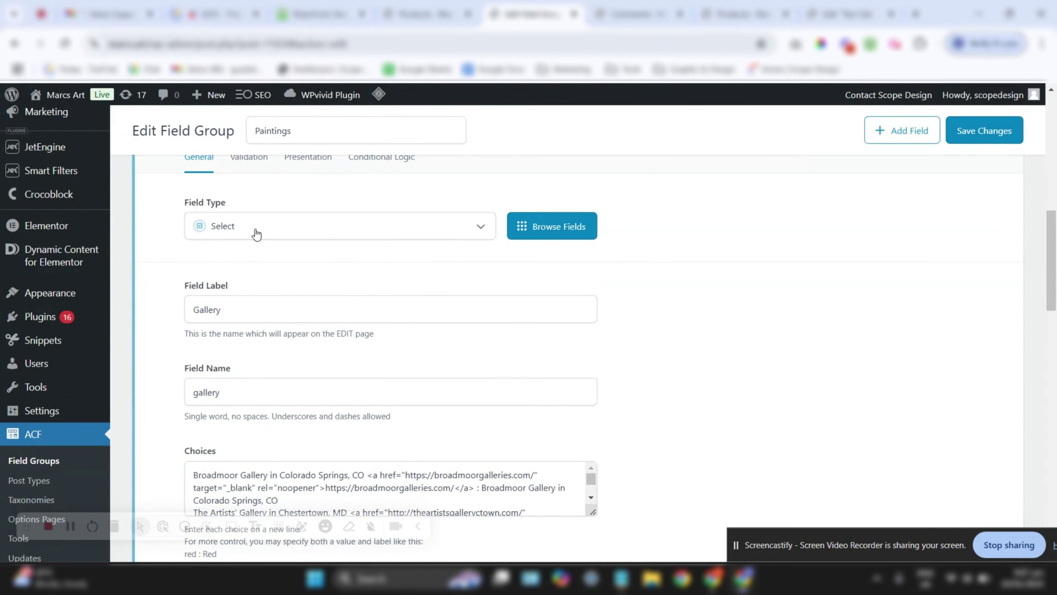
scroll(255, 232, "down", 2)
scroll(249, 200, "up", 2)
scroll(255, 232, "down", 5)
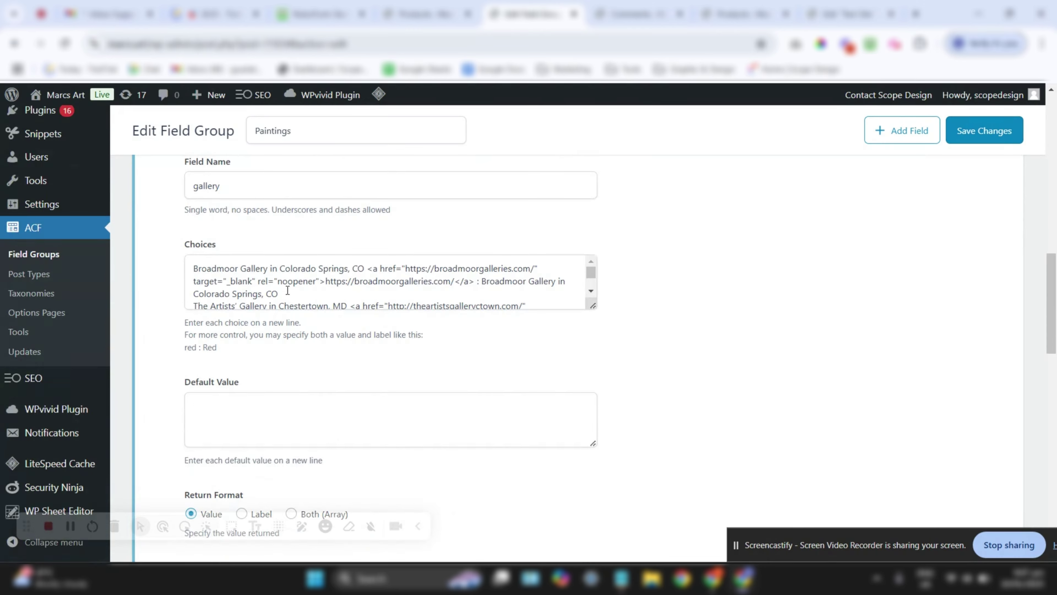
left_click_drag(592, 306, 592, 354)
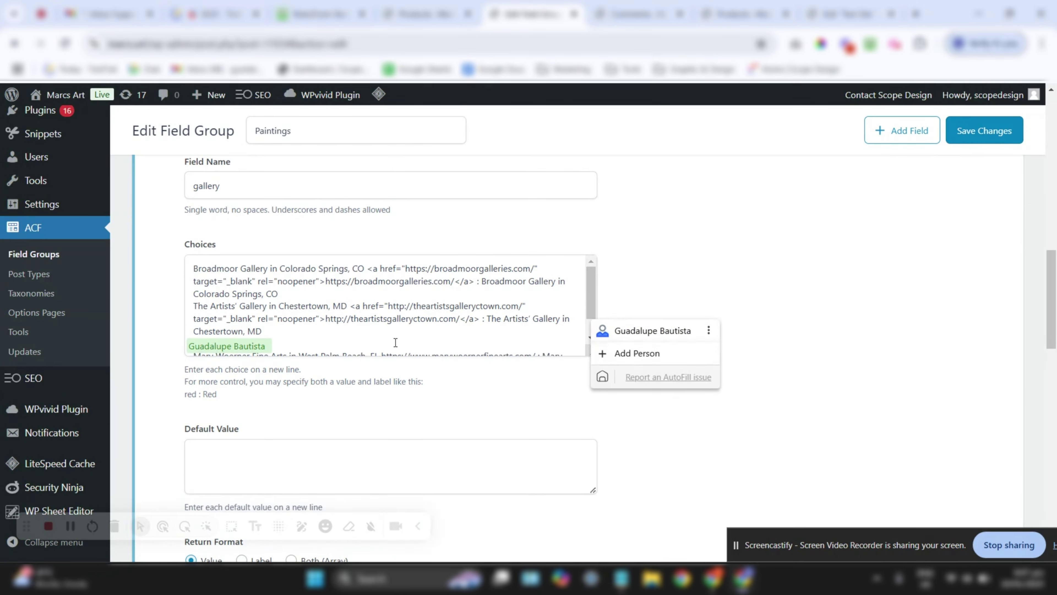
scroll(358, 331, "down", 1)
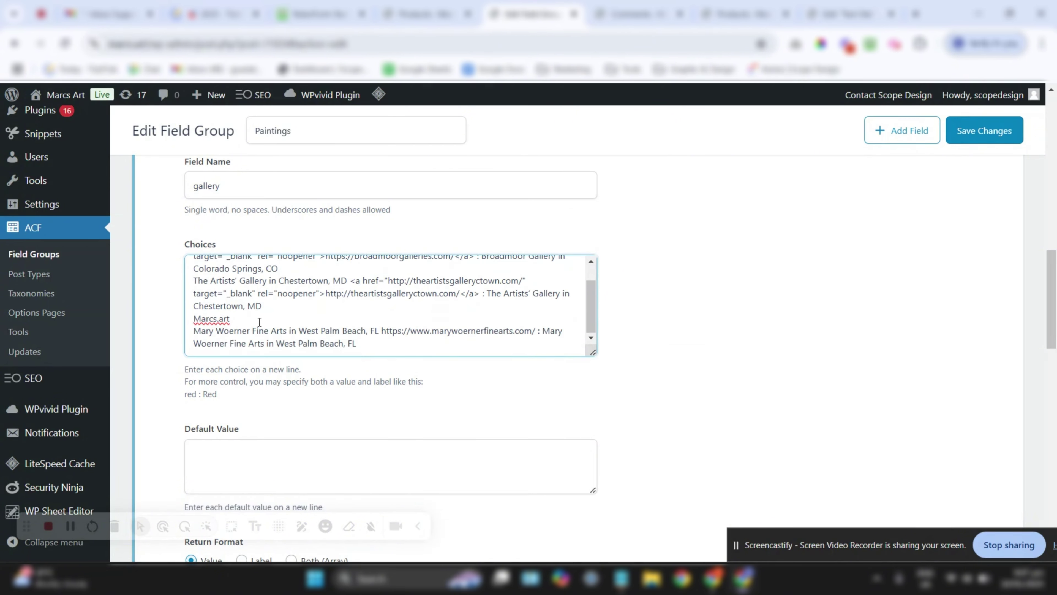
scroll(259, 322, "up", 1)
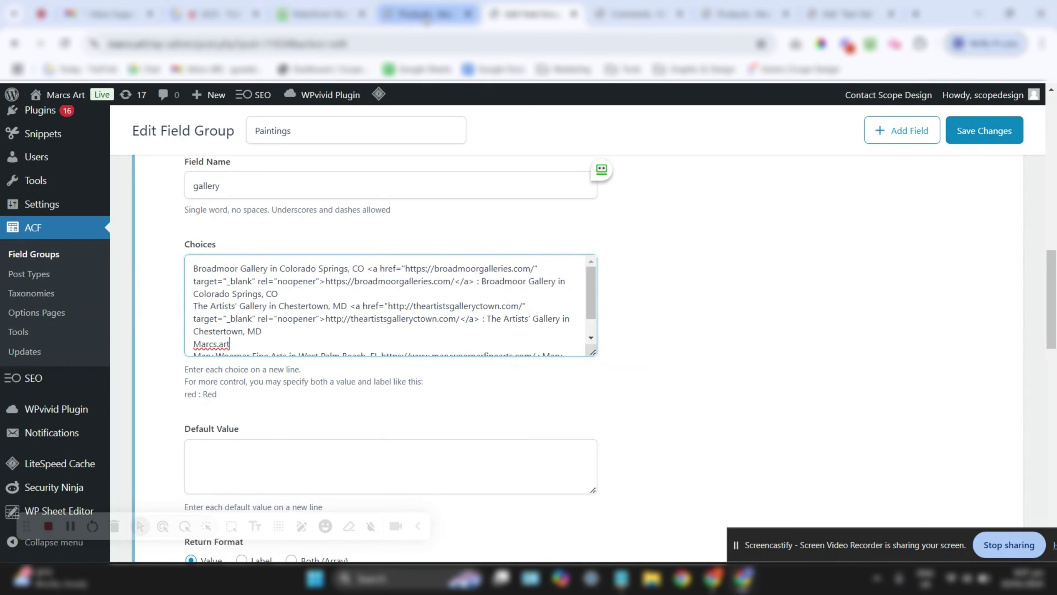
Step: Return to the products admin page, open JetEngine's Query Builder and start a new query
left_click(429, 8)
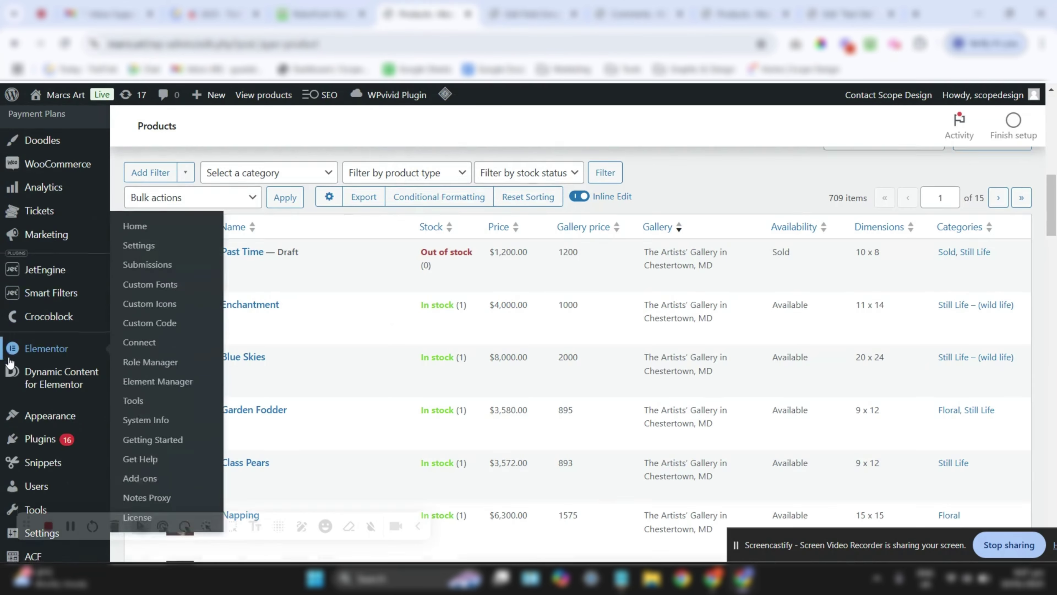
scroll(25, 342, "down", 5)
scroll(15, 324, "down", 3)
scroll(40, 374, "up", 5)
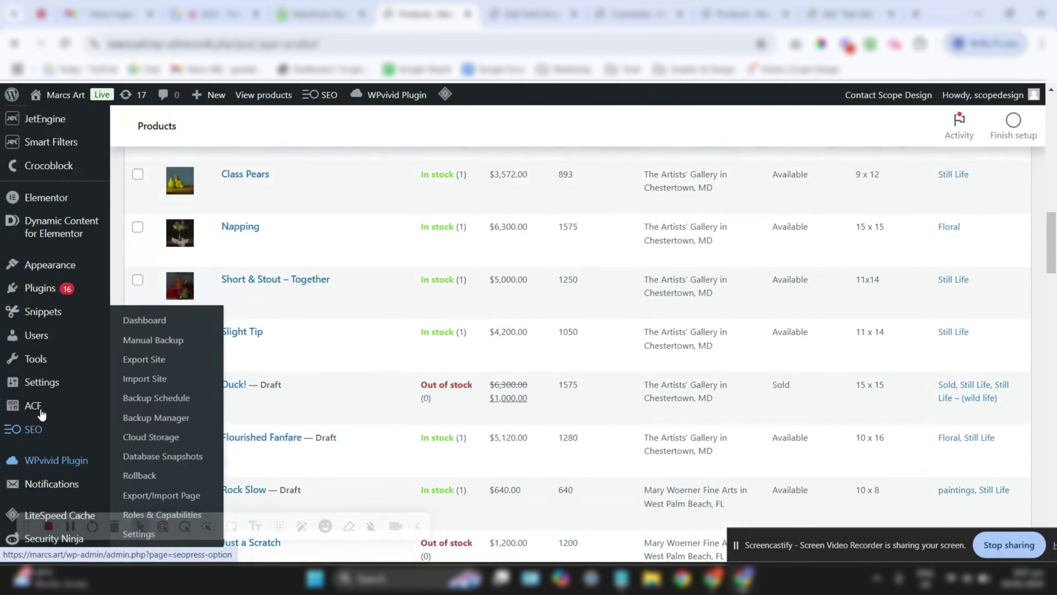
mouse_move(51, 285)
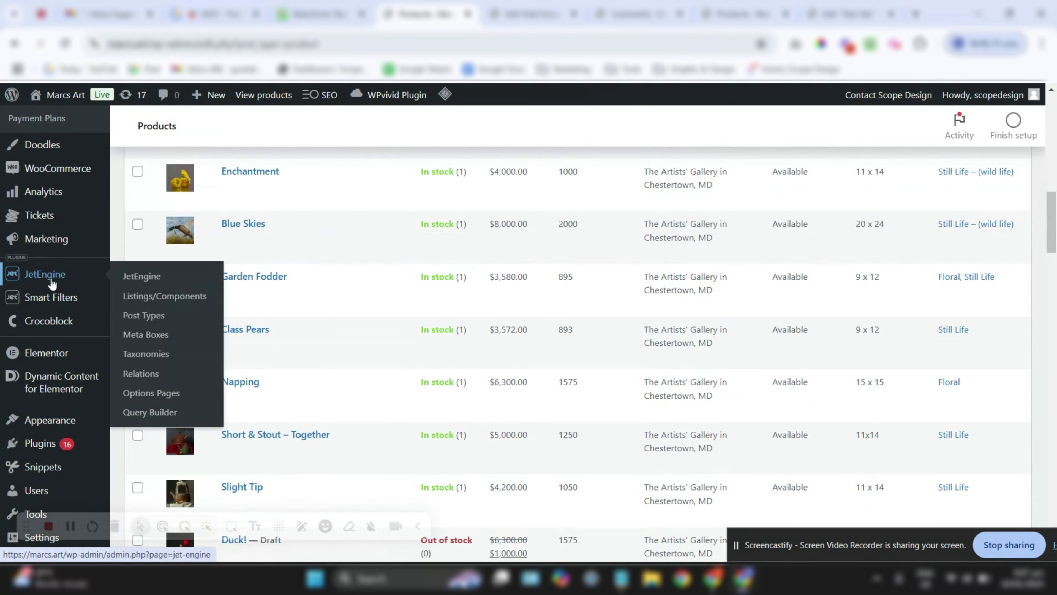
left_click(149, 412)
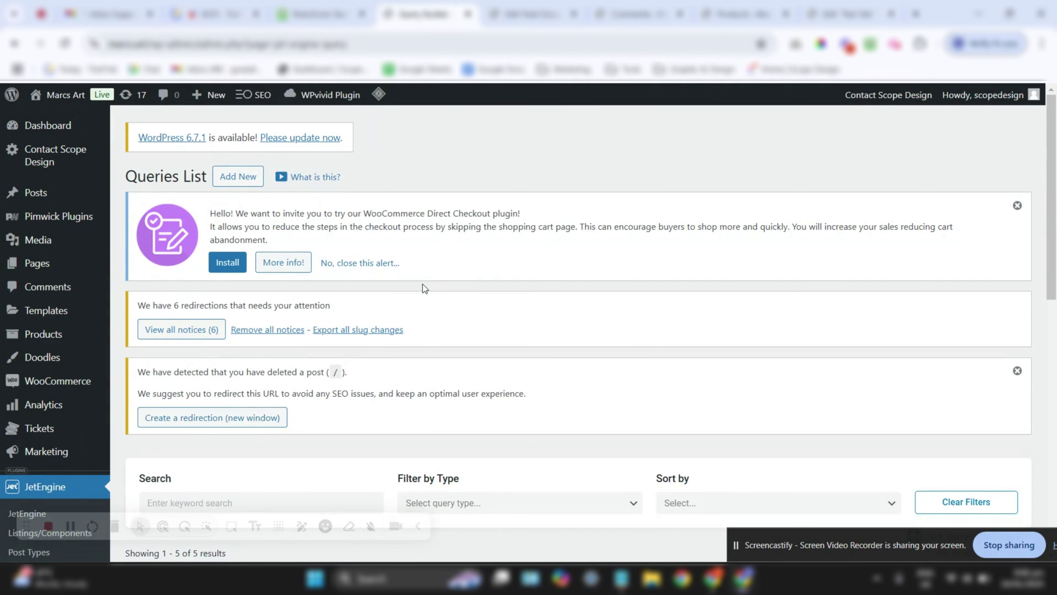
left_click(249, 180)
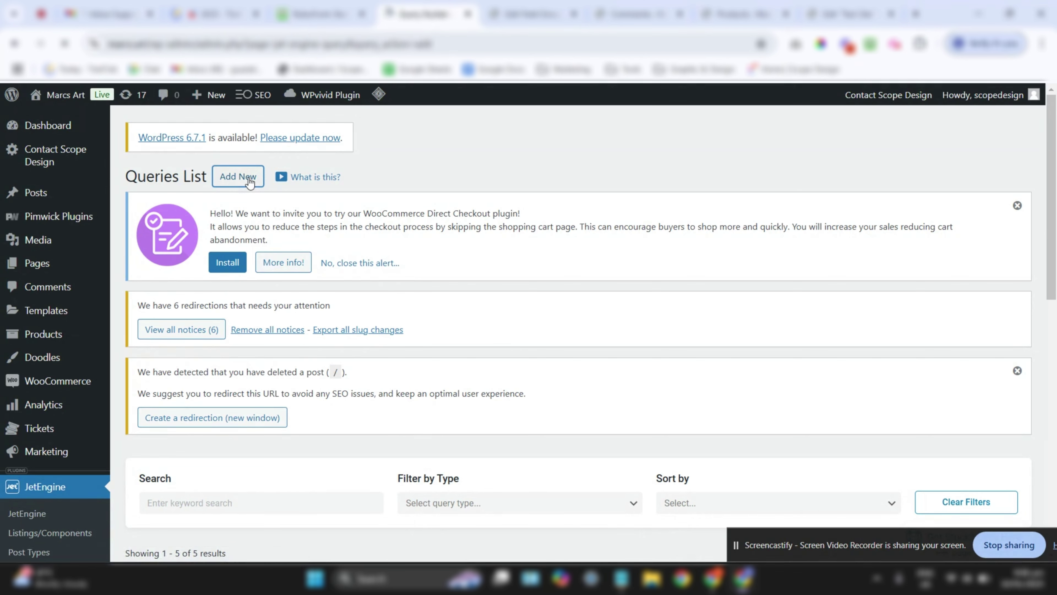
Step: Name the new query Marcs.art in its general settings
scroll(537, 349, "down", 6)
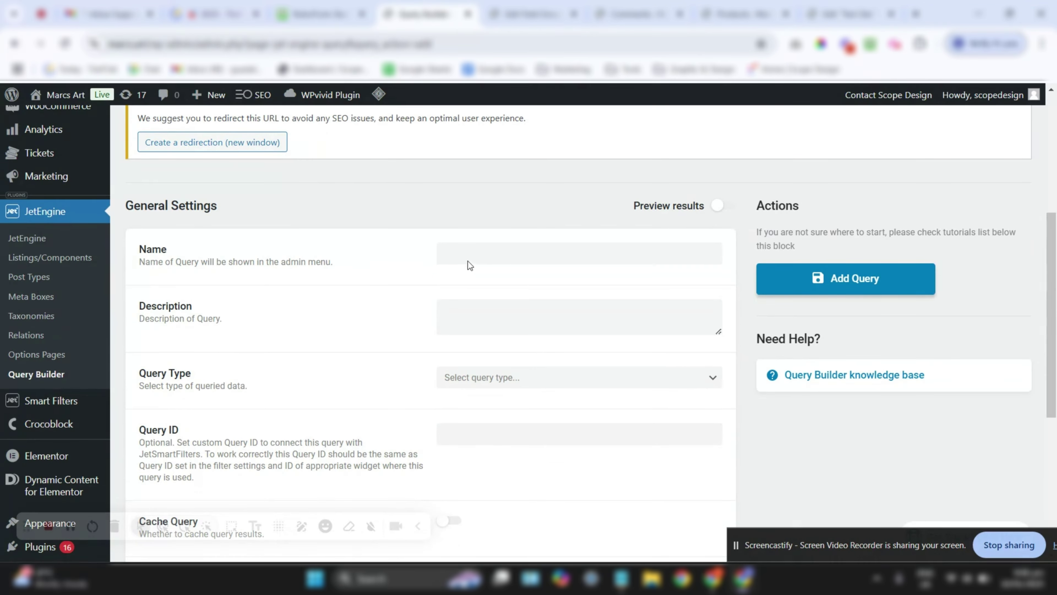
left_click(471, 253)
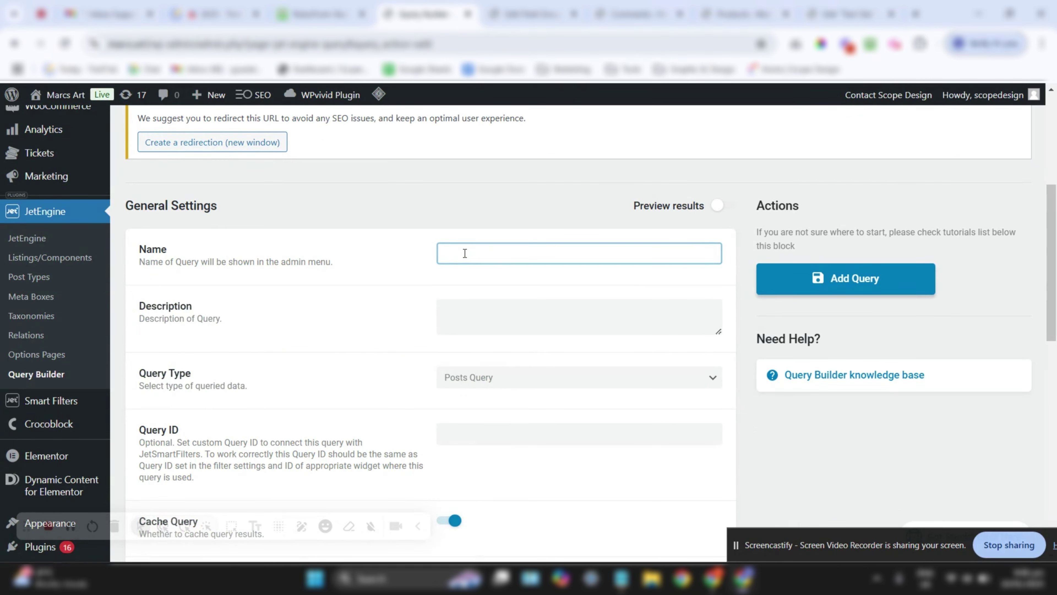
key("Caps_Lock")
type("M")
key("Caps_Lock")
type("arcs")
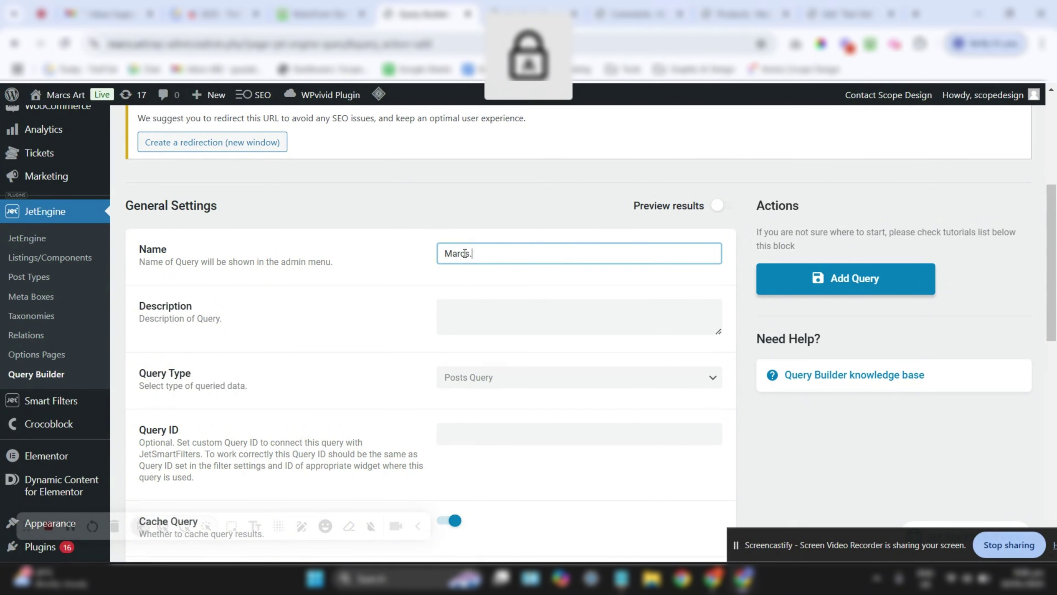
type(".artt")
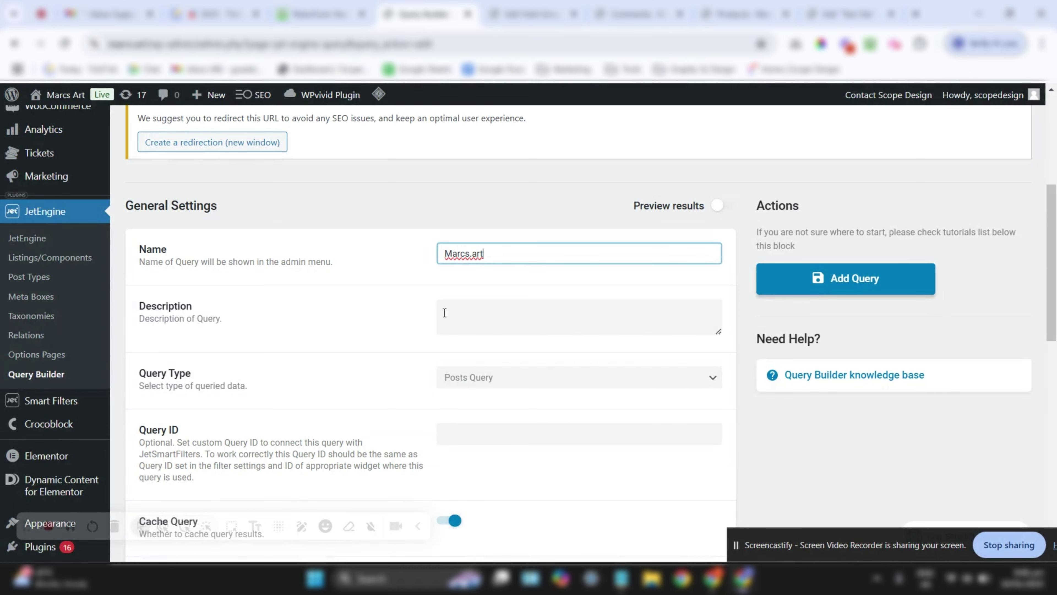
Step: Leave the description empty and choose Posts Query as the query type
left_click(466, 315)
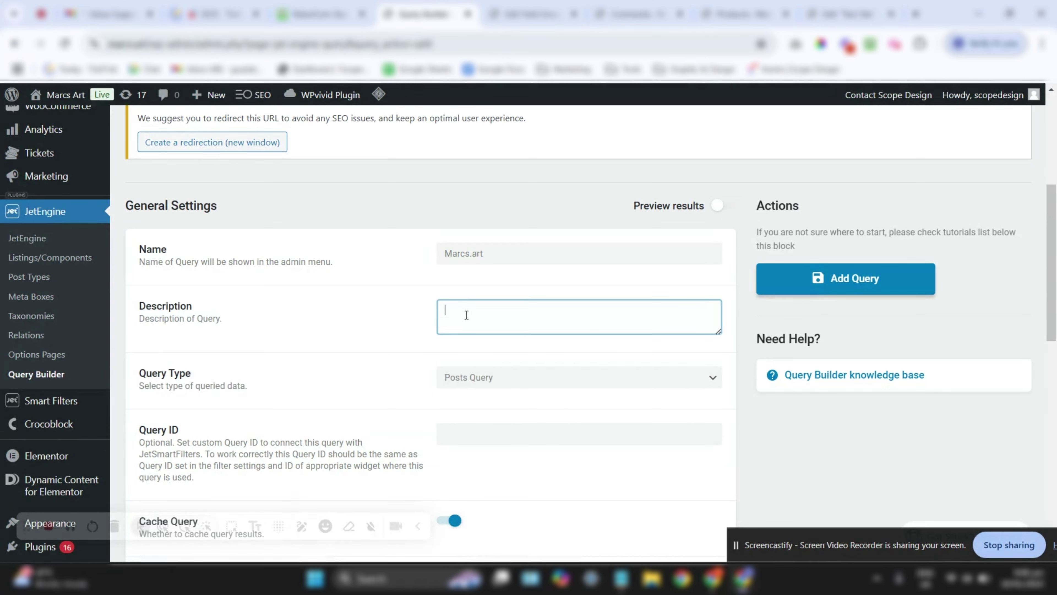
scroll(465, 311, "down", 2)
scroll(418, 221, "up", 2)
left_click(535, 385)
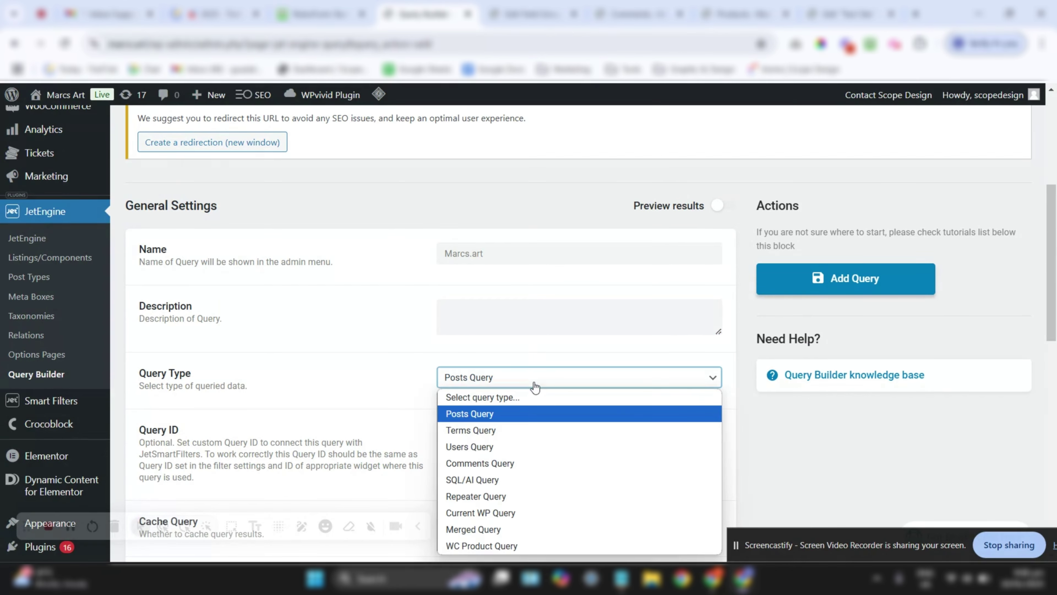
left_click(527, 420)
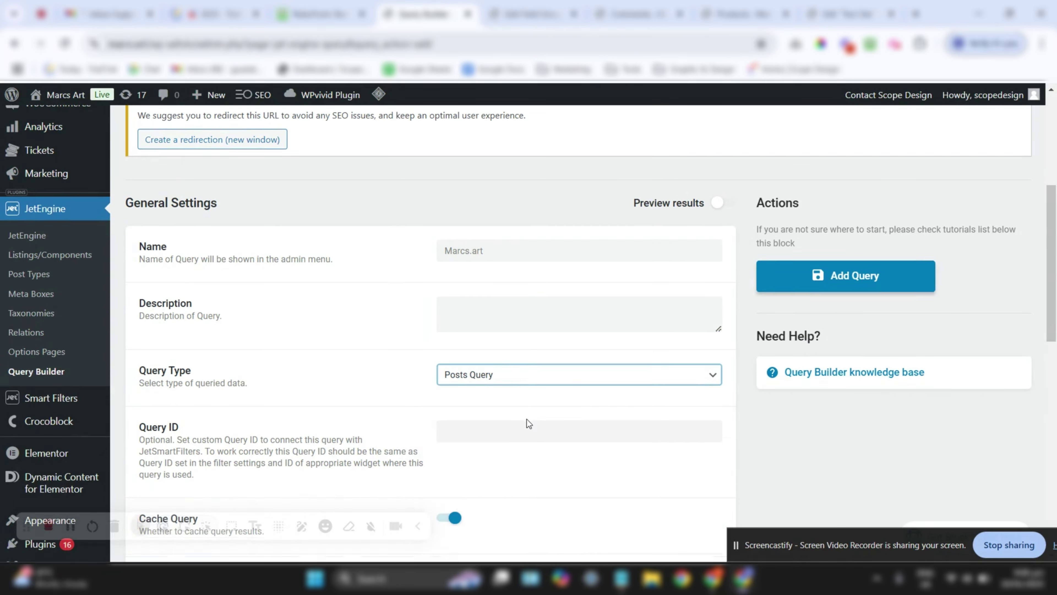
Step: Look through the Posts Query general settings and the available post types without selecting one
scroll(528, 418, "down", 6)
scroll(528, 417, "down", 5)
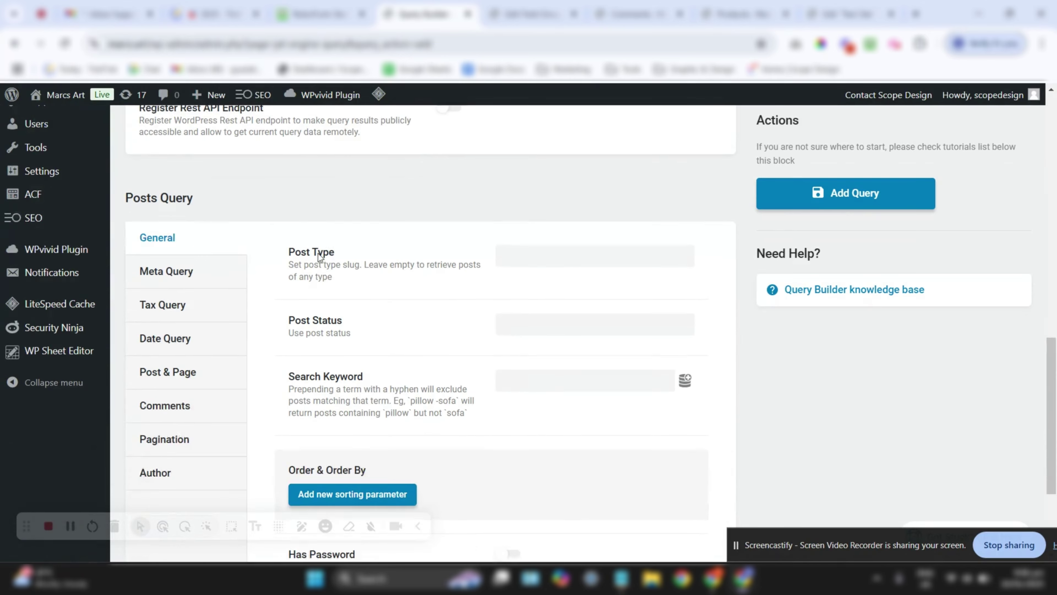
scroll(206, 319, "down", 2)
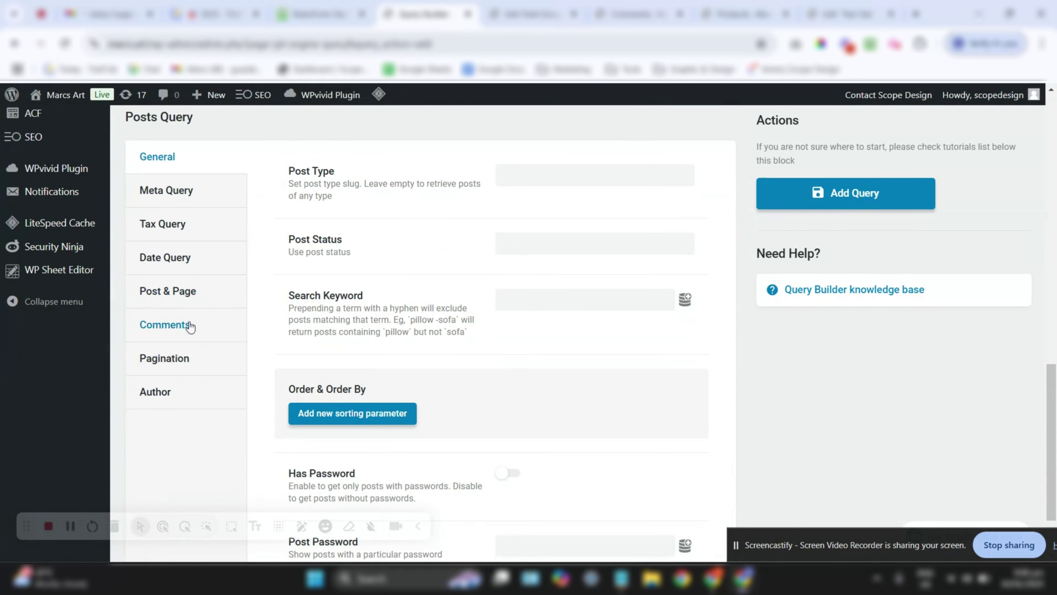
scroll(200, 217, "up", 2)
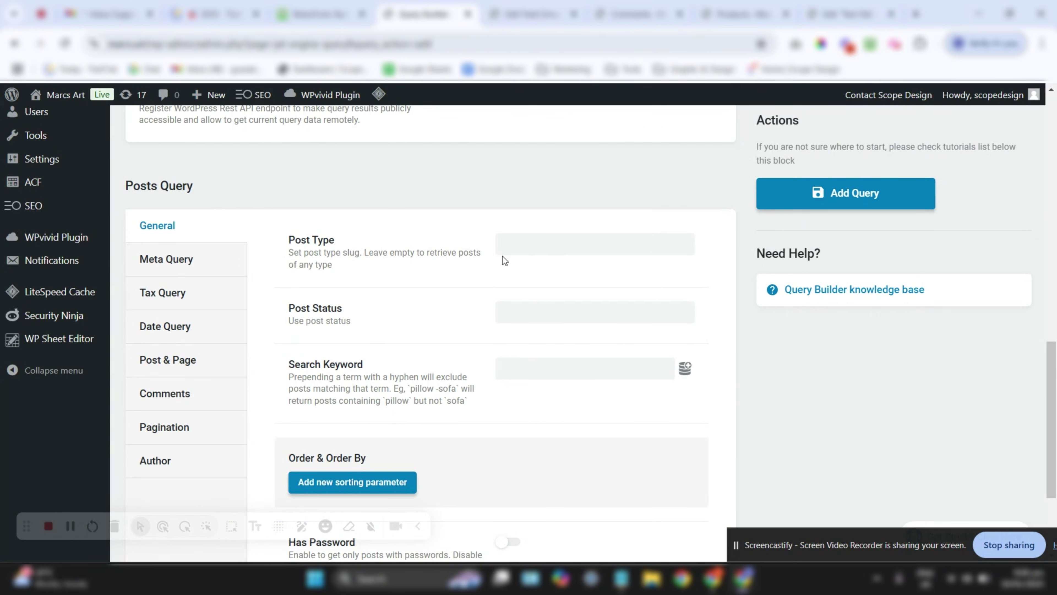
left_click(524, 245)
scroll(575, 458, "down", 6)
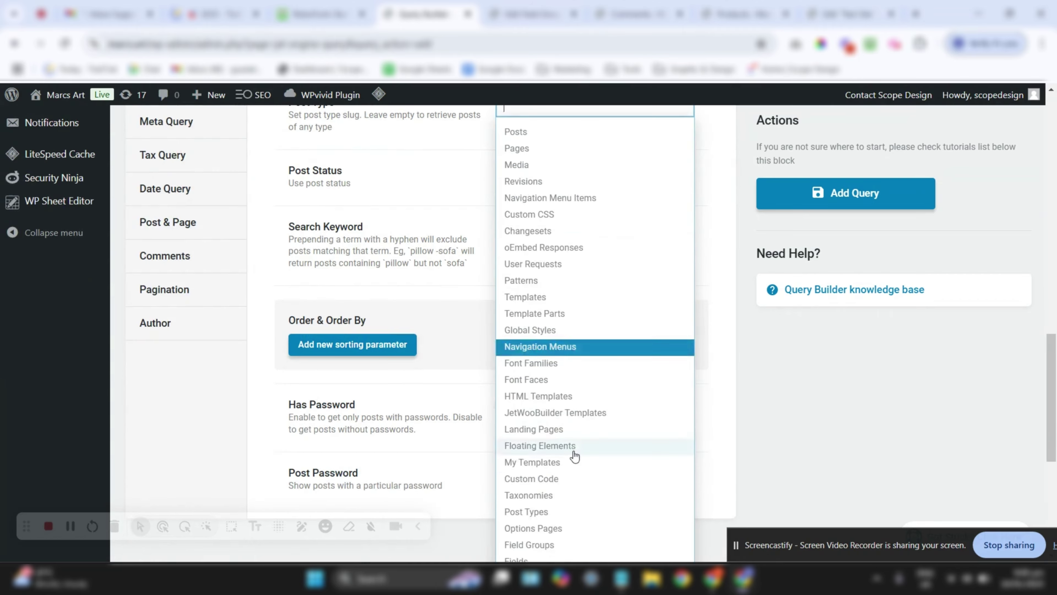
scroll(579, 492, "down", 2)
scroll(579, 491, "up", 10)
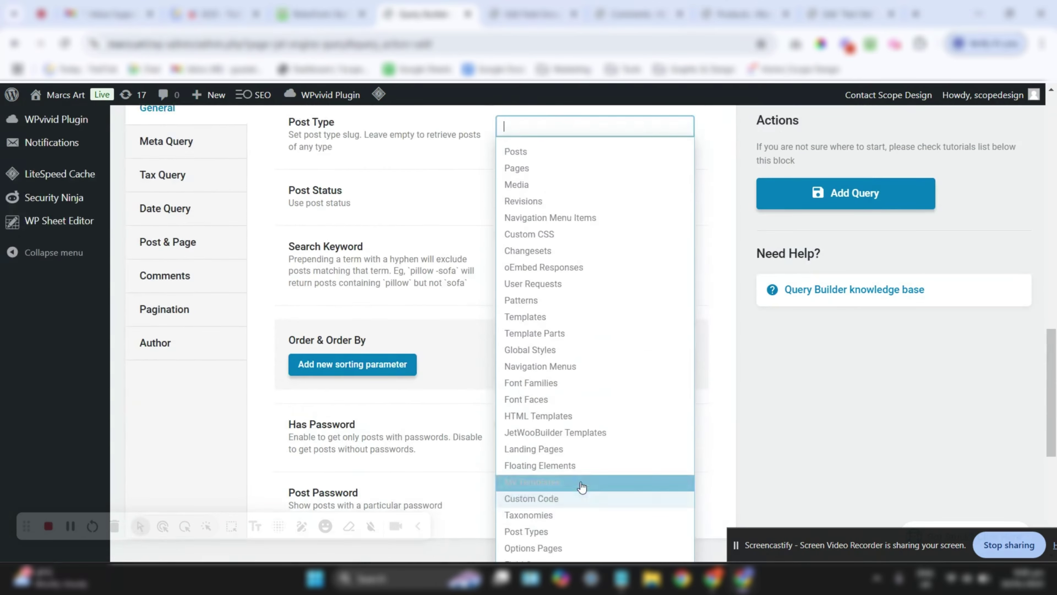
left_click(464, 267)
scroll(470, 268, "down", 1)
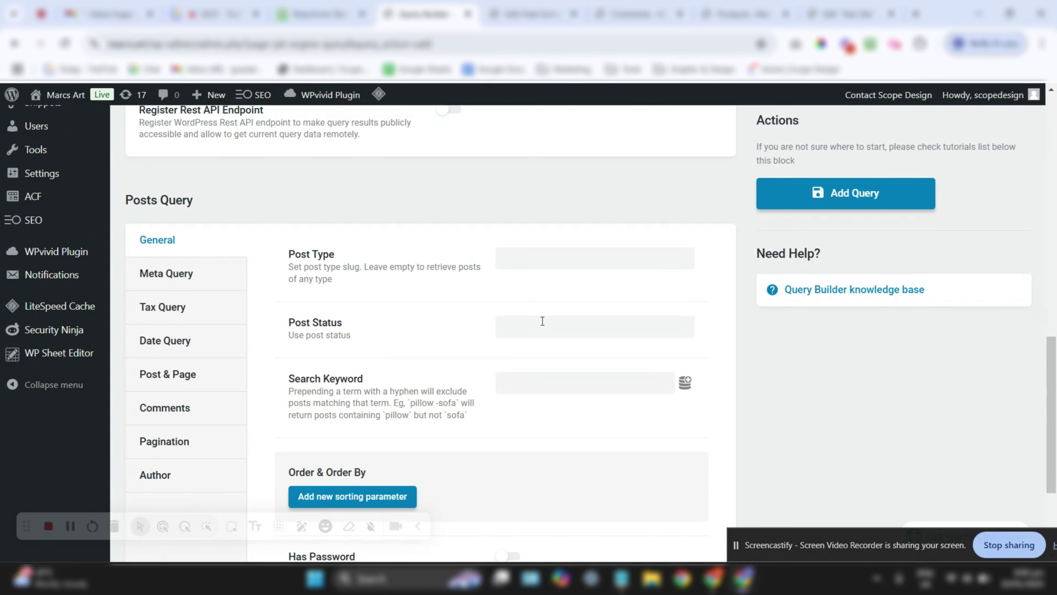
Step: Set the post status of the Posts Query to Published (publish)
left_click(537, 329)
scroll(536, 331, "down", 1)
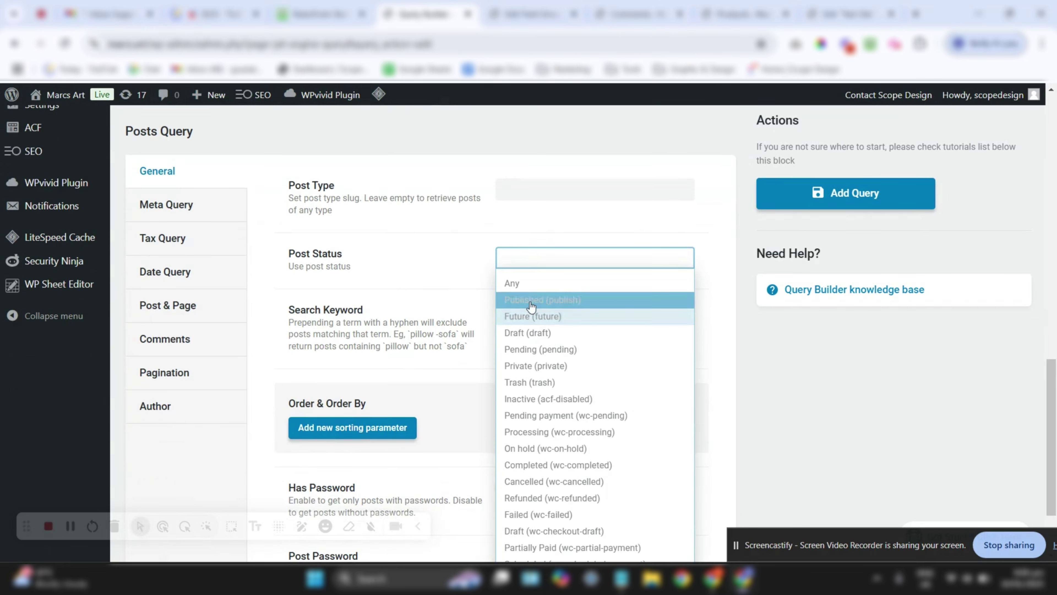
left_click(533, 299)
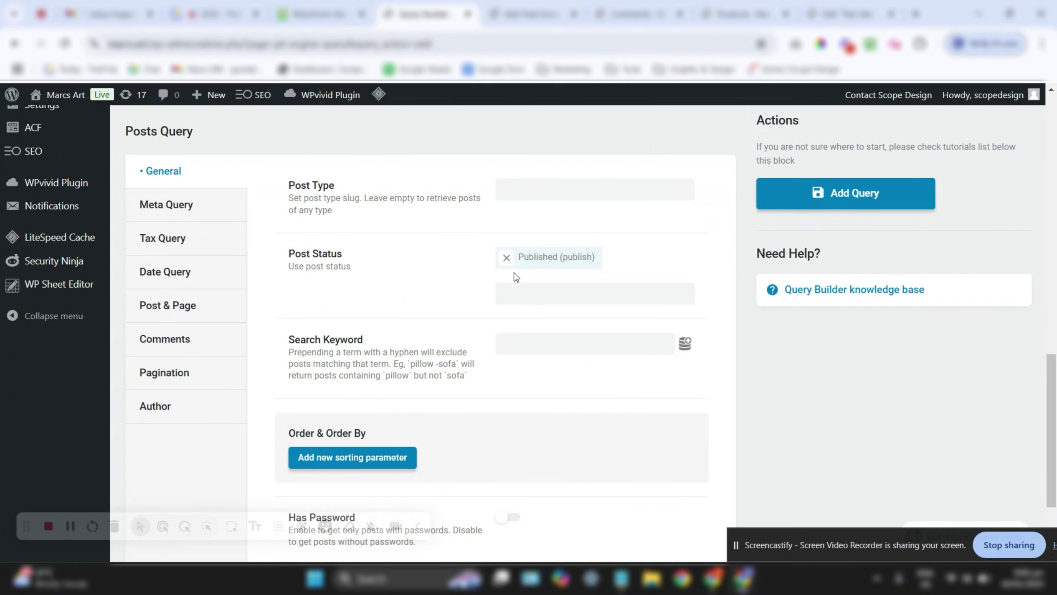
Step: Add a new meta query clause to the Posts Query, leaving the remaining general settings as they are
scroll(458, 408, "down", 3)
scroll(456, 407, "up", 1)
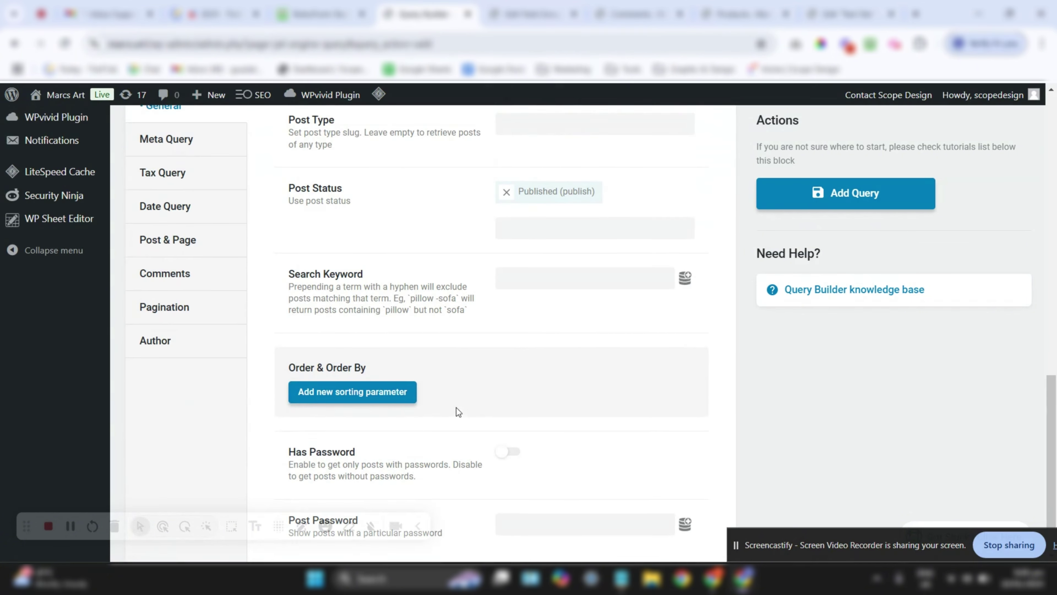
scroll(431, 281, "down", 1)
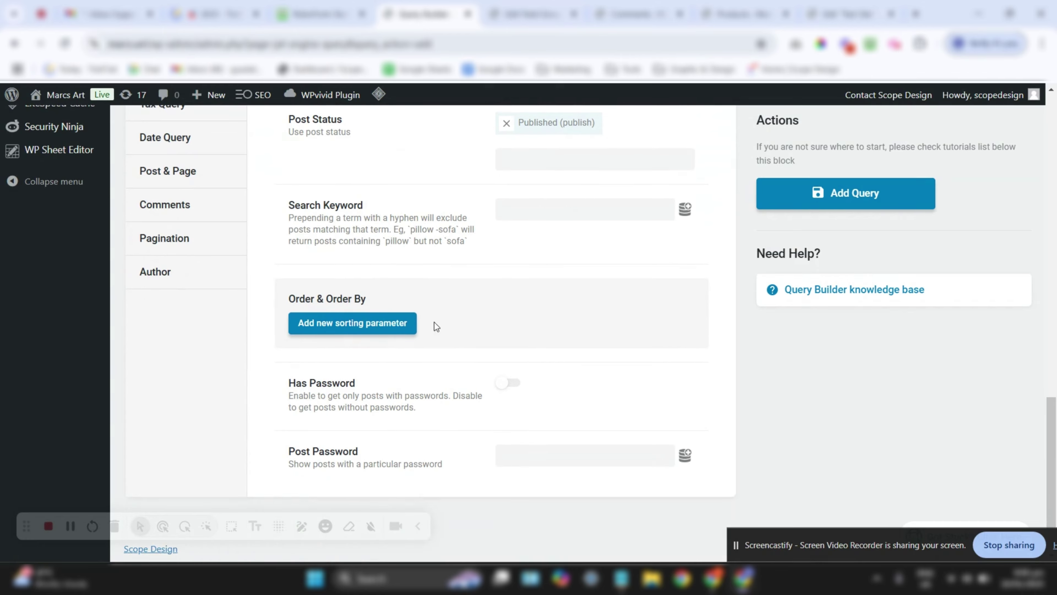
scroll(489, 297, "up", 3)
left_click(217, 287)
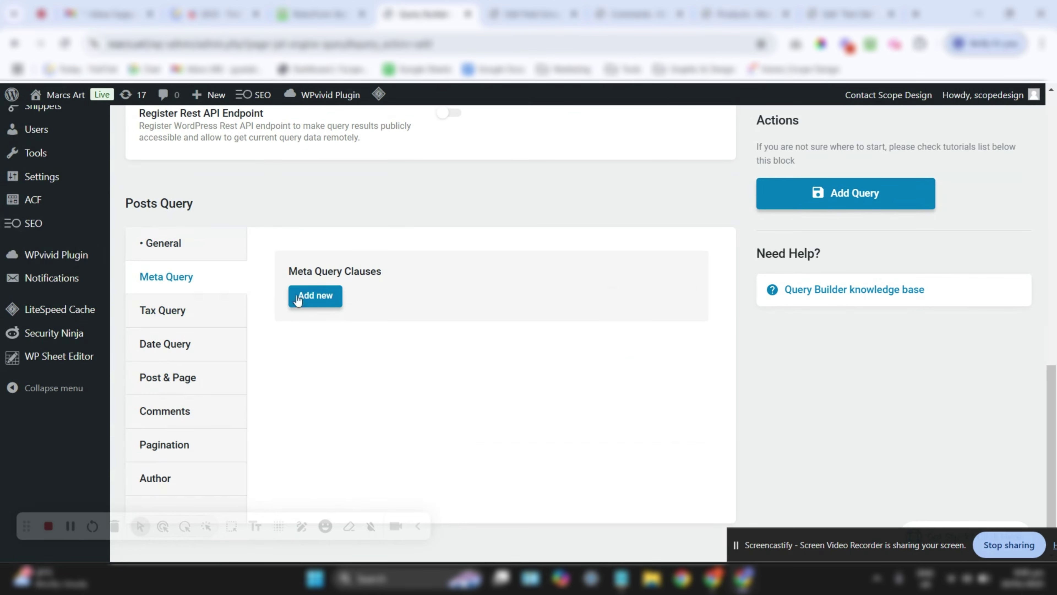
left_click(310, 295)
Step: Examine the empty clause's settings and the dynamic macros offered for its field key without choosing one
scroll(462, 277, "down", 1)
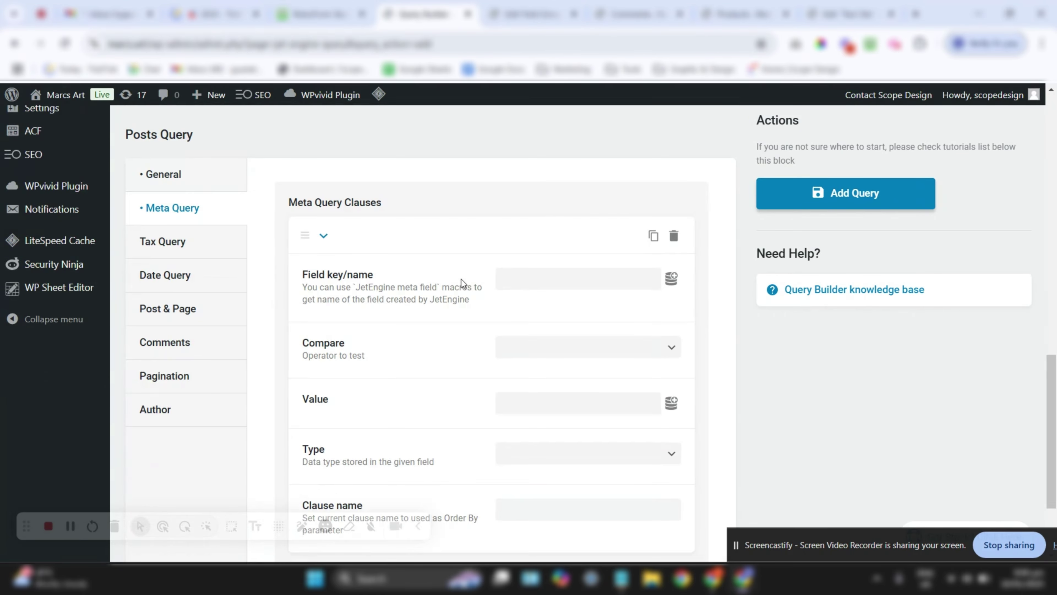
scroll(454, 274, "down", 1)
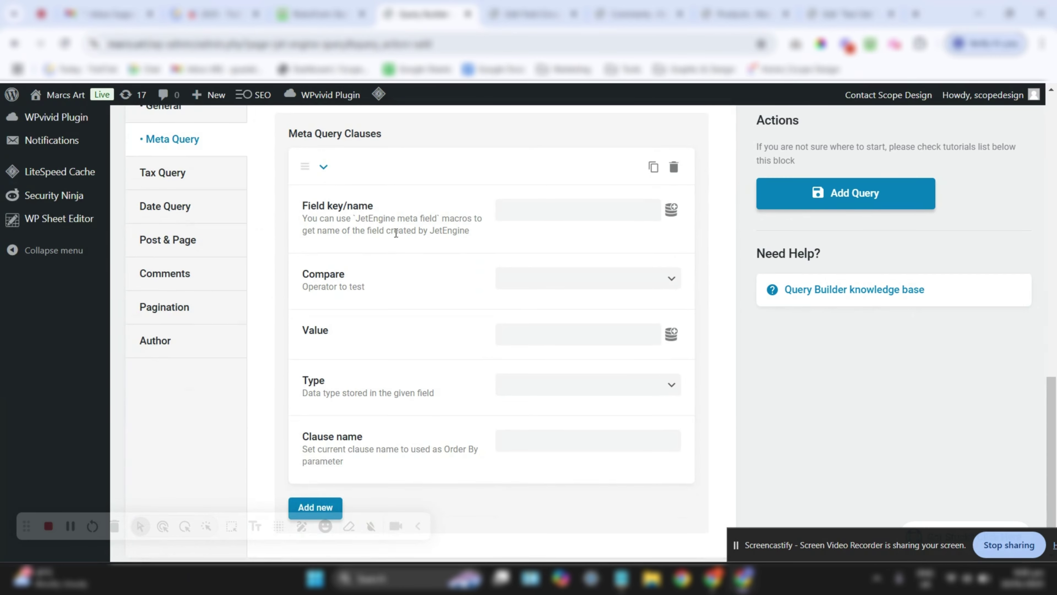
scroll(397, 258, "up", 1)
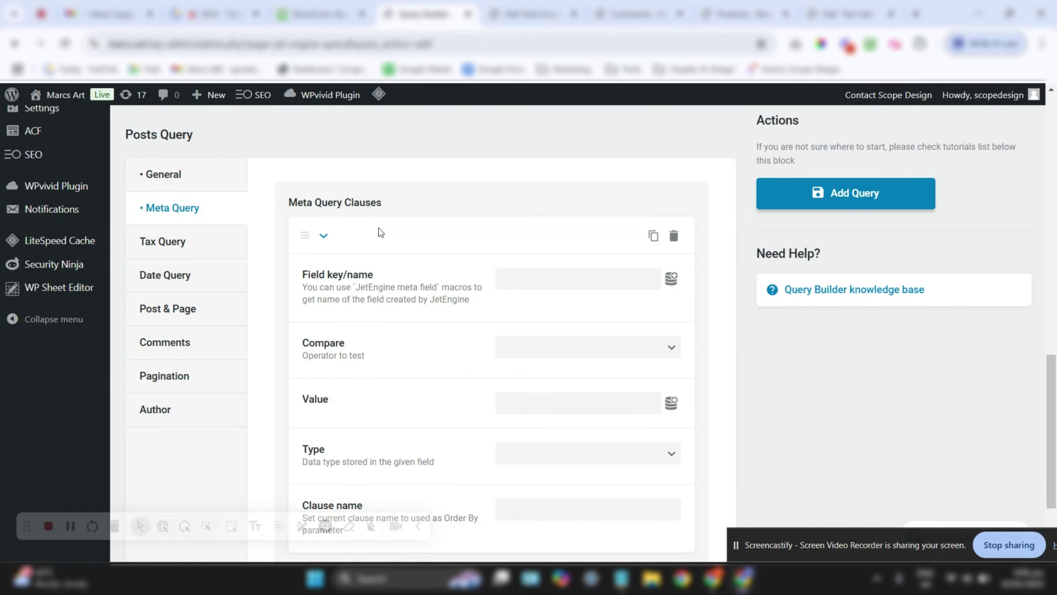
scroll(383, 264, "down", 1)
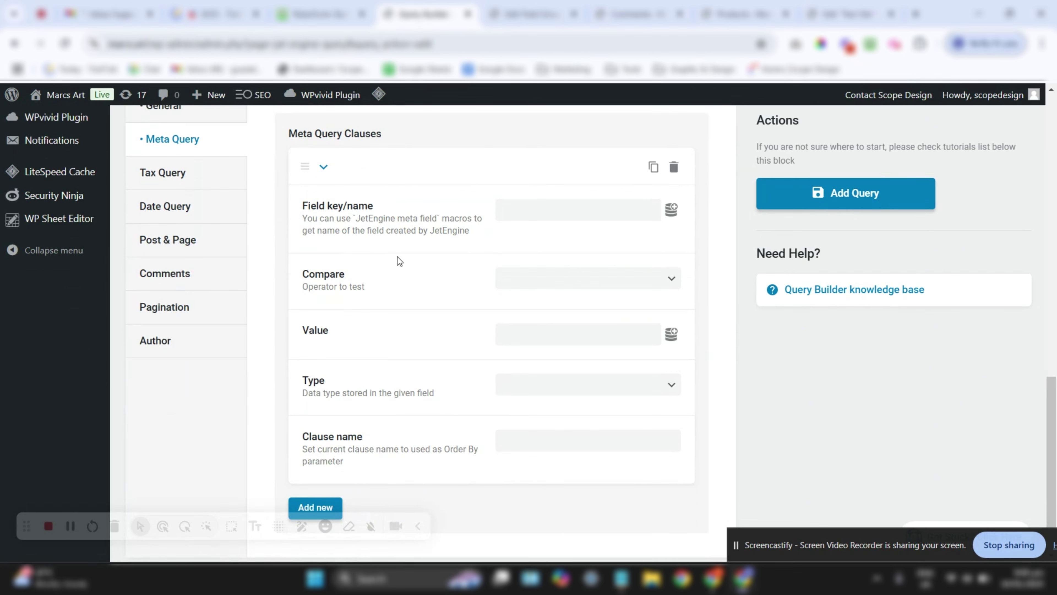
scroll(397, 257, "up", 1)
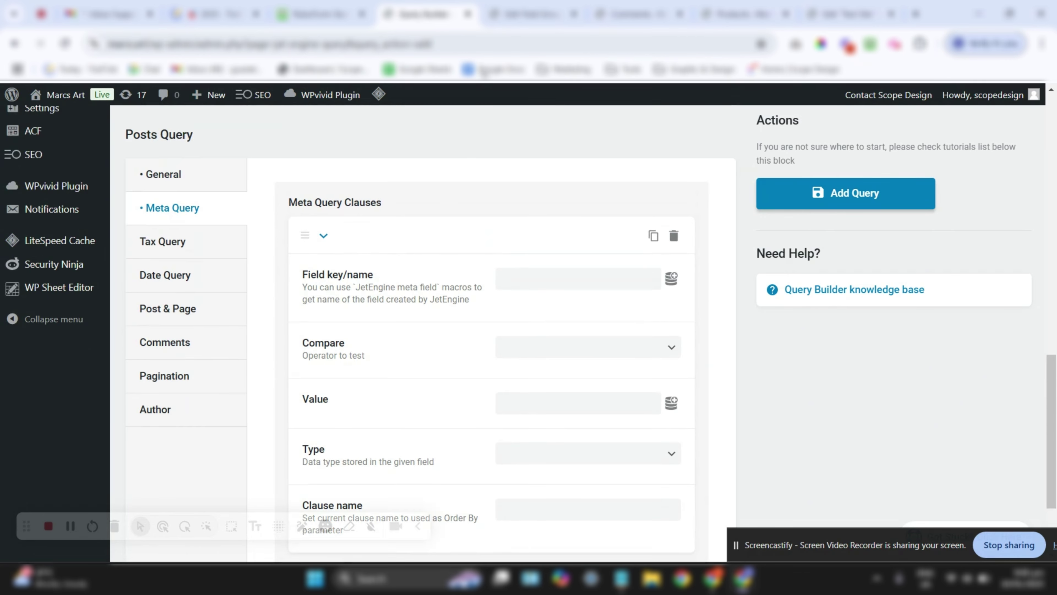
left_click(514, 278)
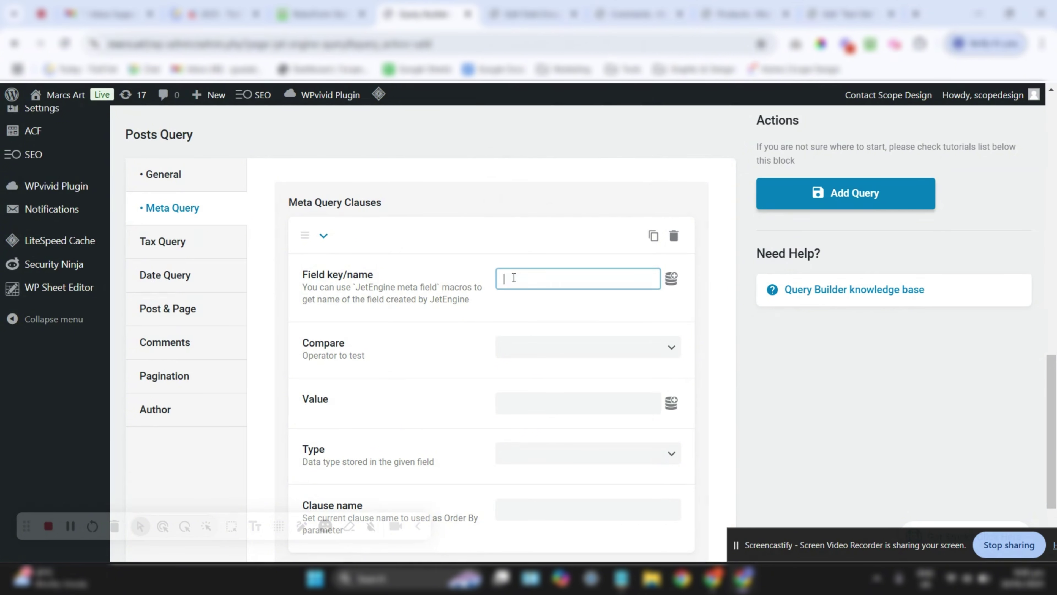
left_click(671, 278)
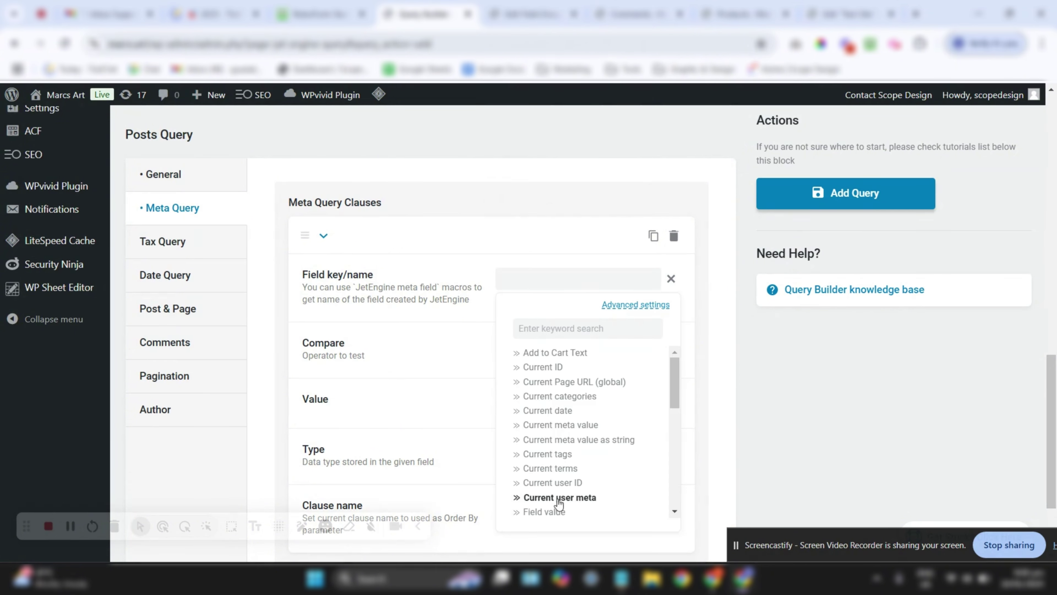
left_click(838, 351)
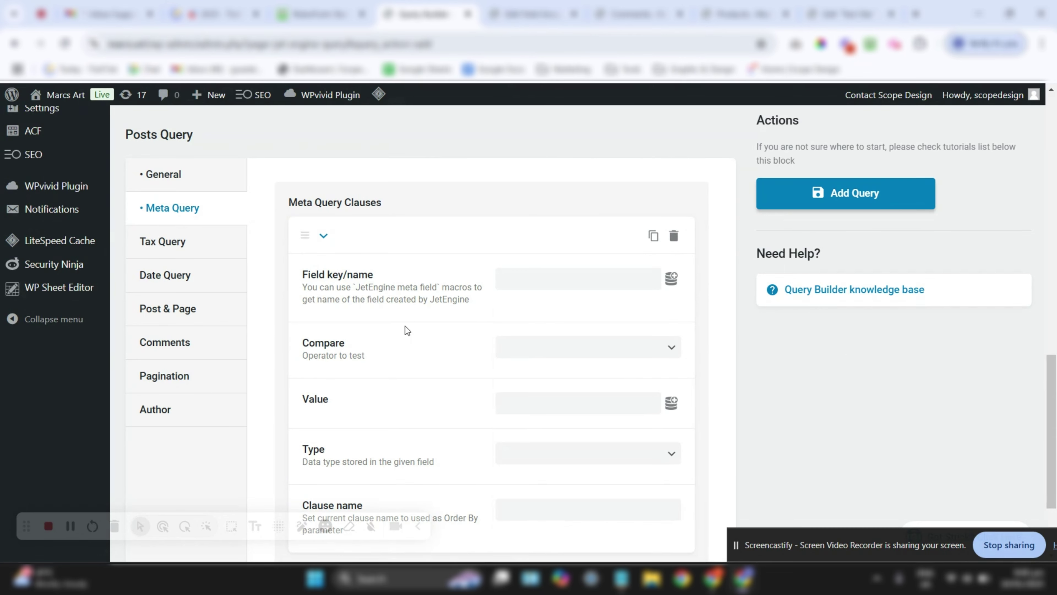
Step: Switch to the Paintings field group and copy the field name of the Gallery select field
left_click(525, 14)
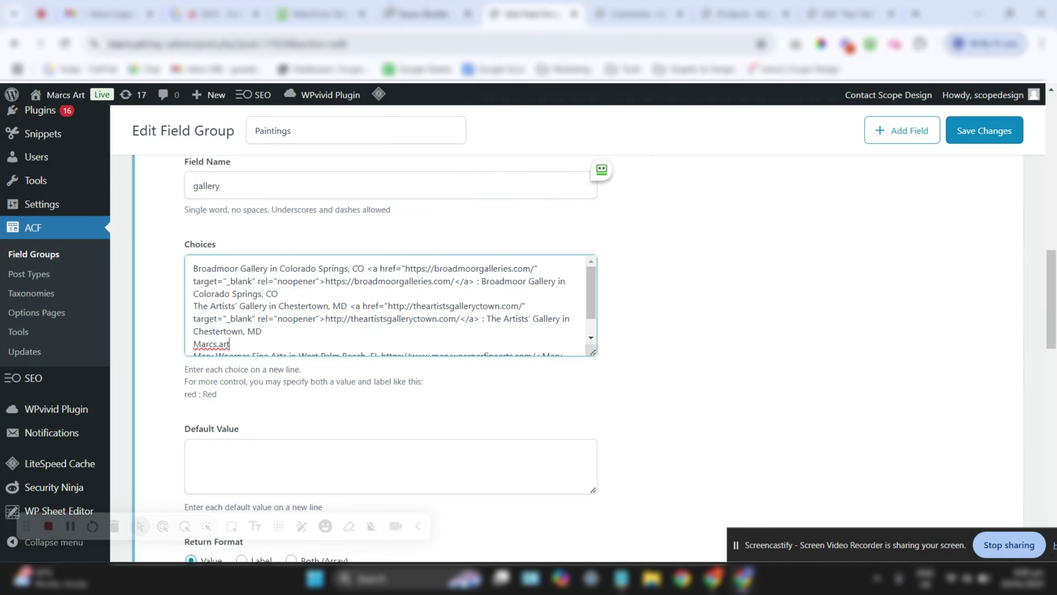
scroll(299, 289, "up", 5)
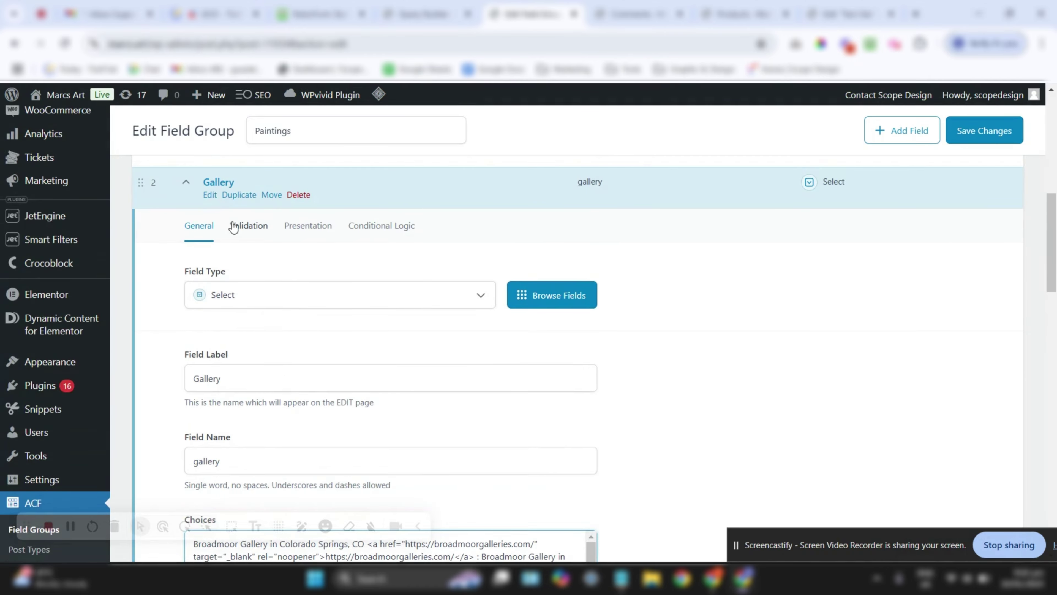
scroll(74, 429, "down", 3)
scroll(73, 428, "up", 6)
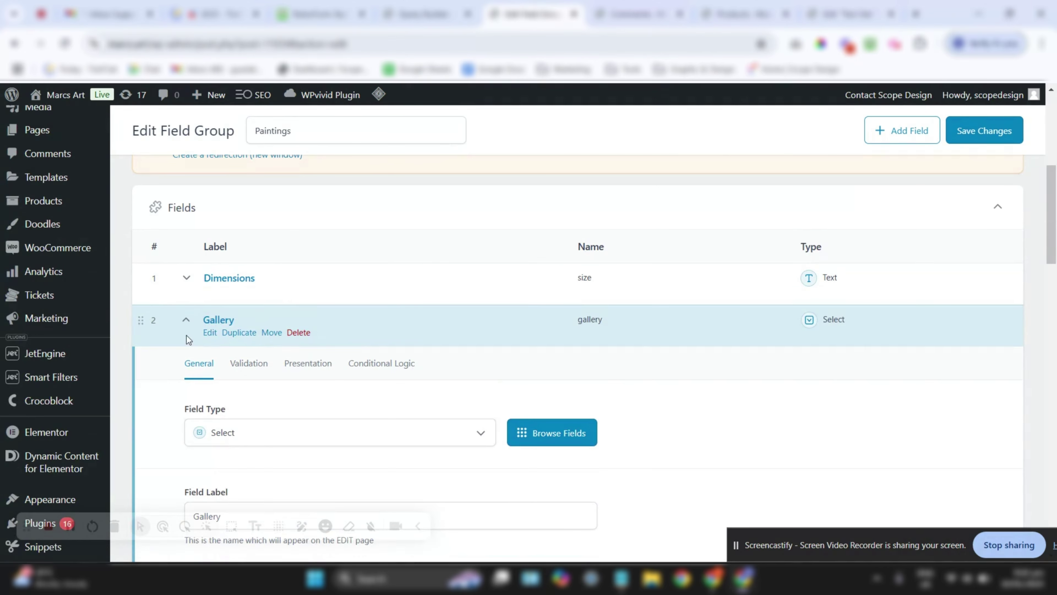
left_click(186, 319)
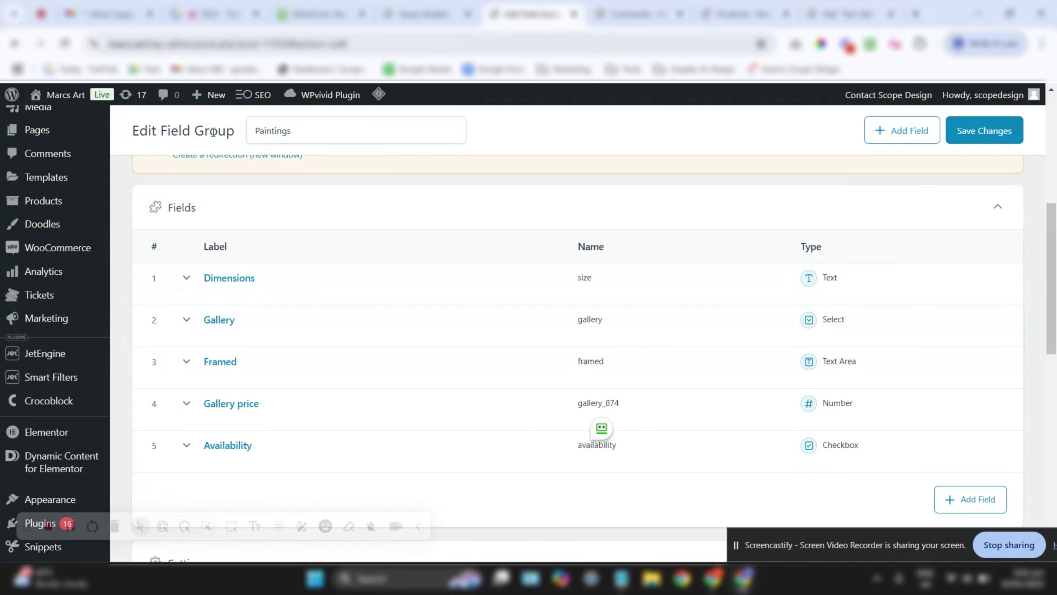
scroll(187, 251, "down", 3)
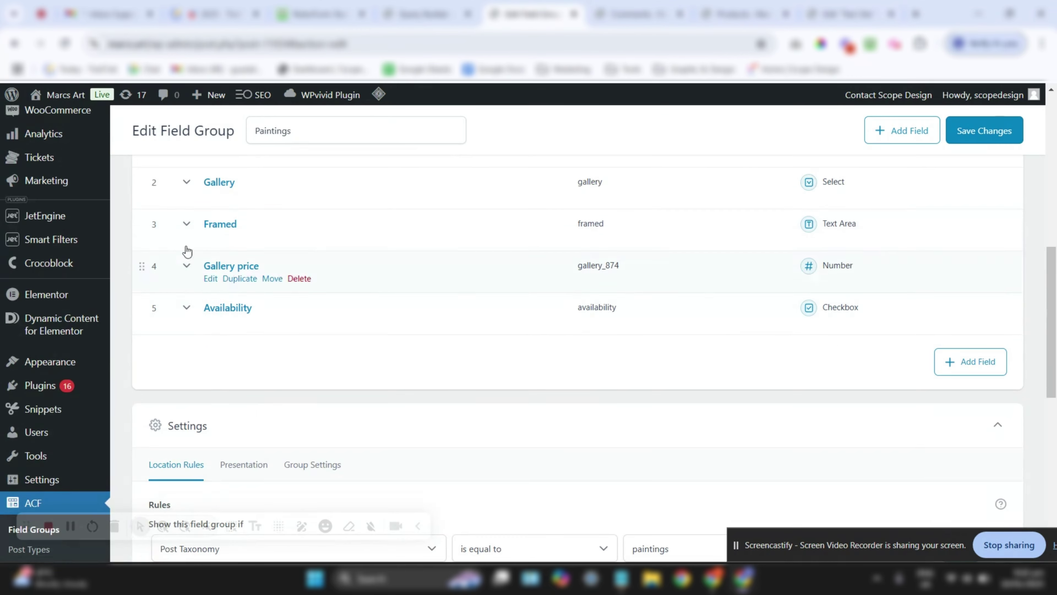
left_click(186, 188)
scroll(220, 271, "down", 2)
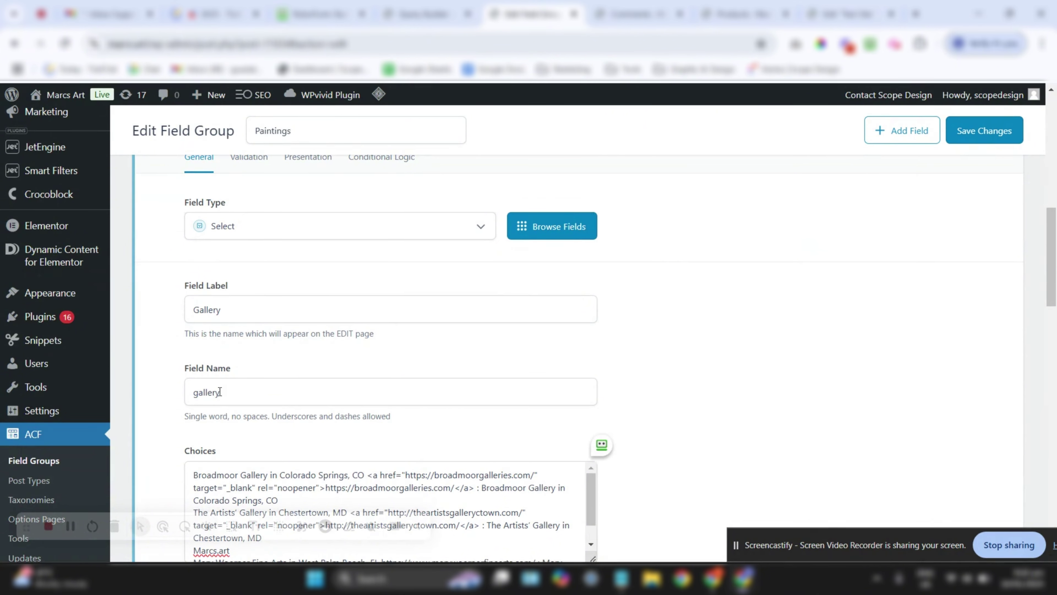
left_click_drag(234, 399, 189, 392)
key("ctrl+c")
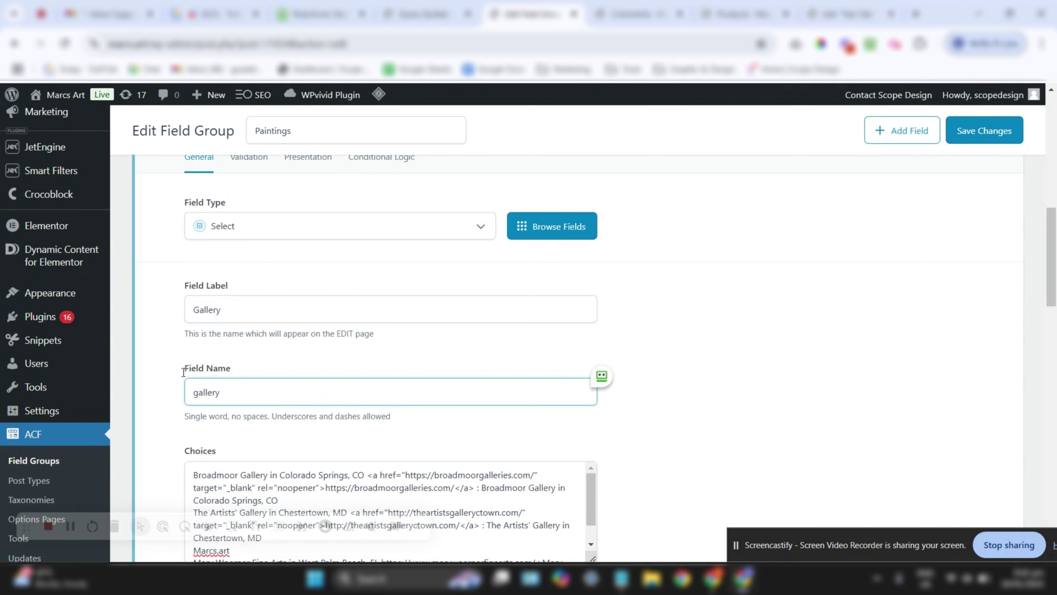
Step: Return to the query and paste gallery as the field key of the meta query clause
left_click(425, 13)
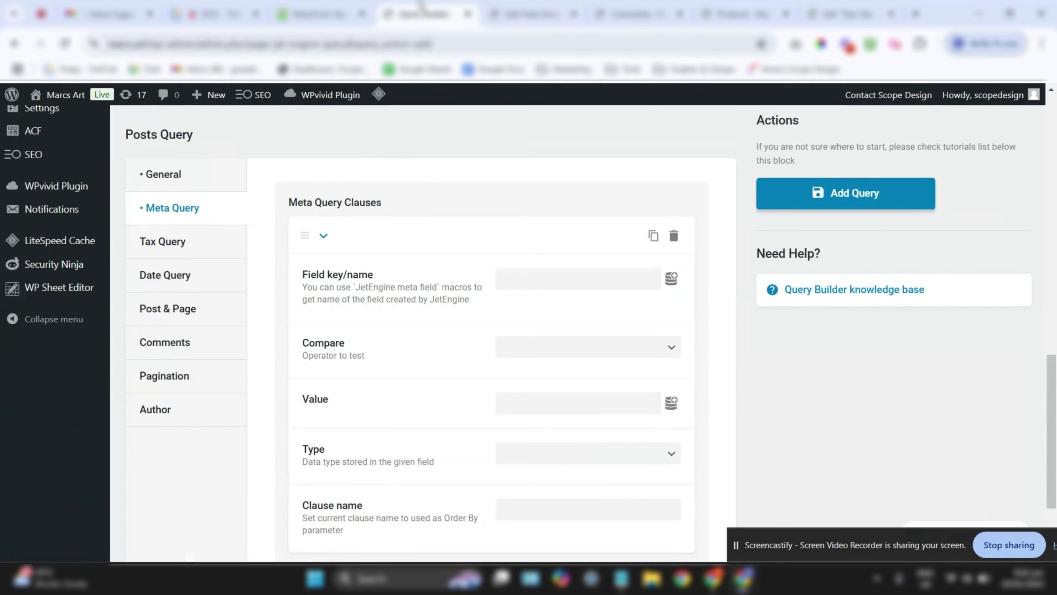
left_click(503, 281)
key("ctrl+v")
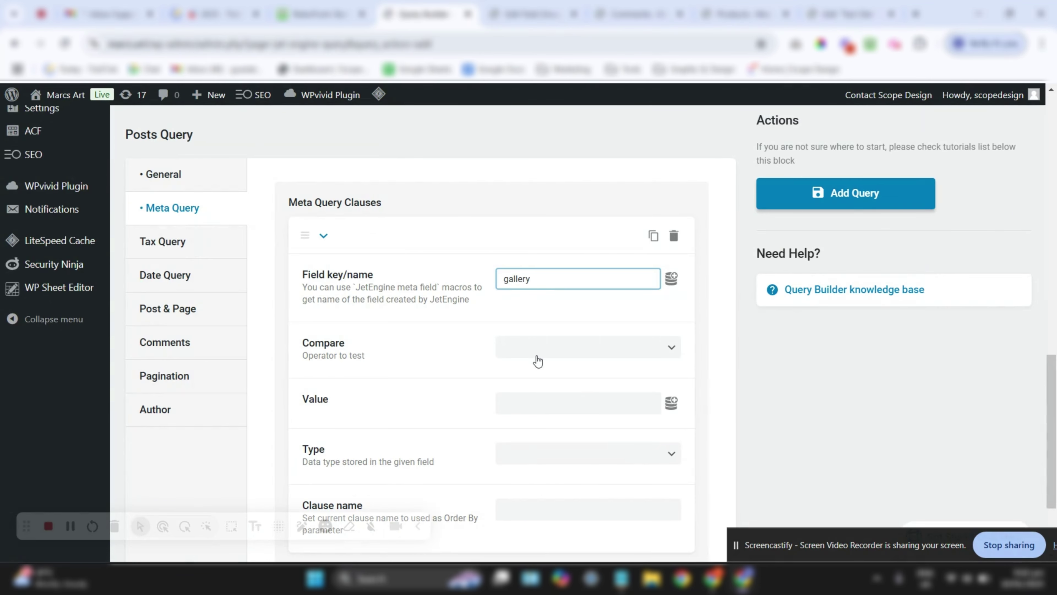
left_click(813, 378)
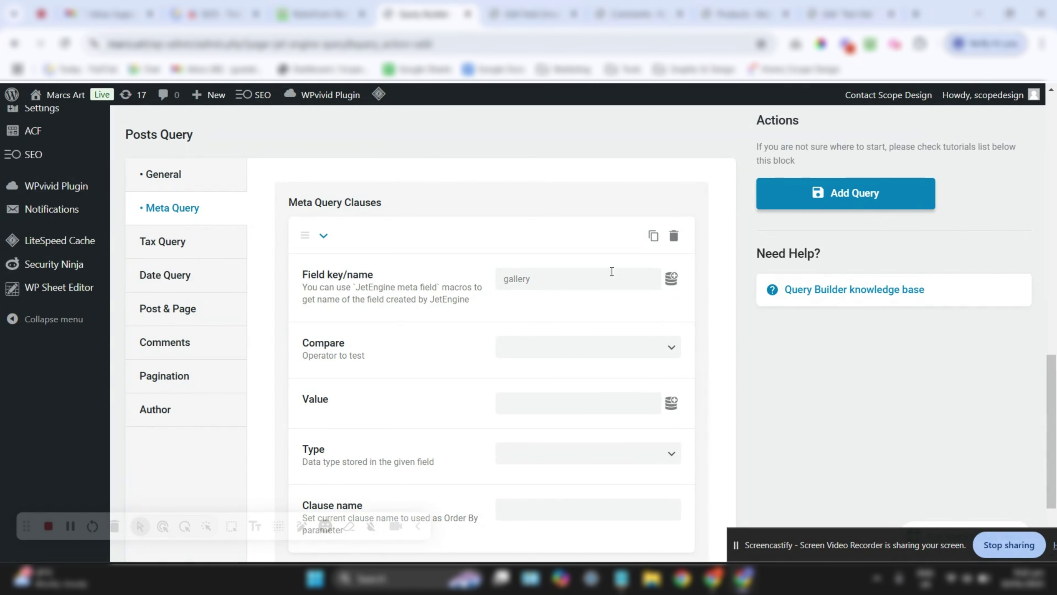
Step: Set the comparison operator of the gallery clause to Like
scroll(376, 269, "down", 2)
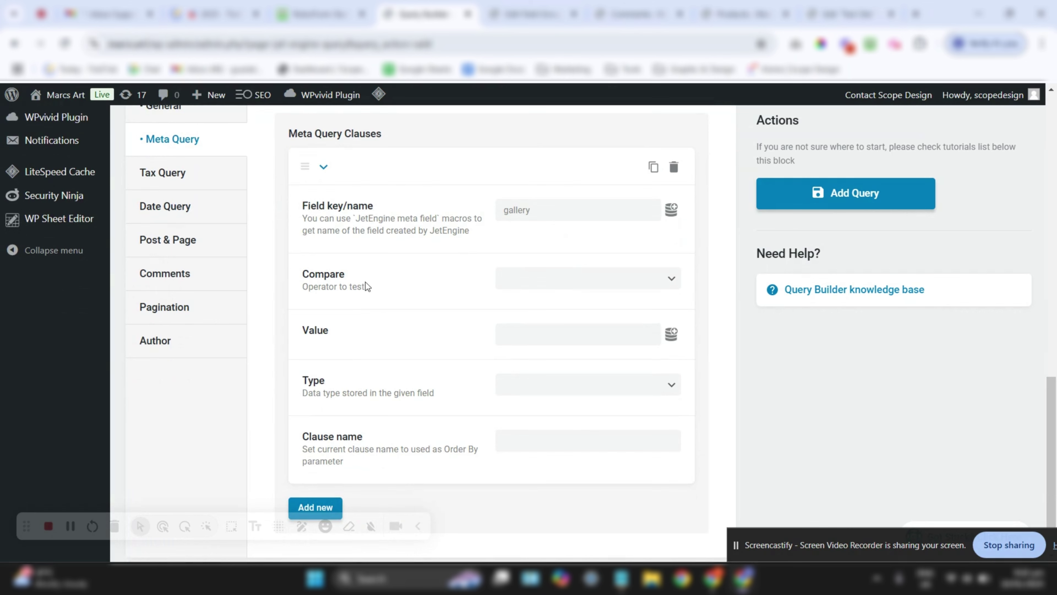
left_click(574, 280)
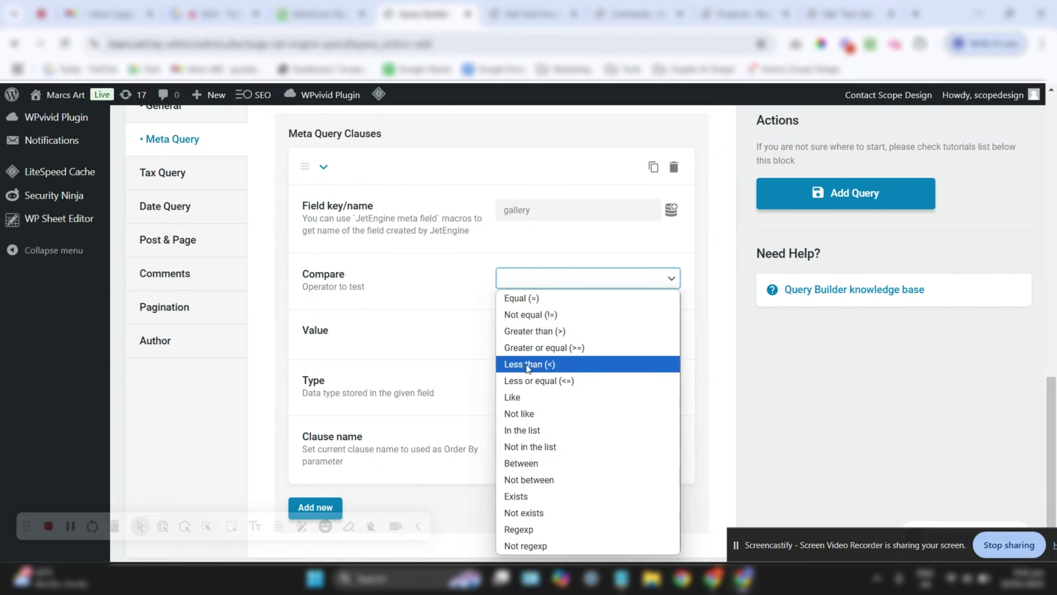
left_click(532, 398)
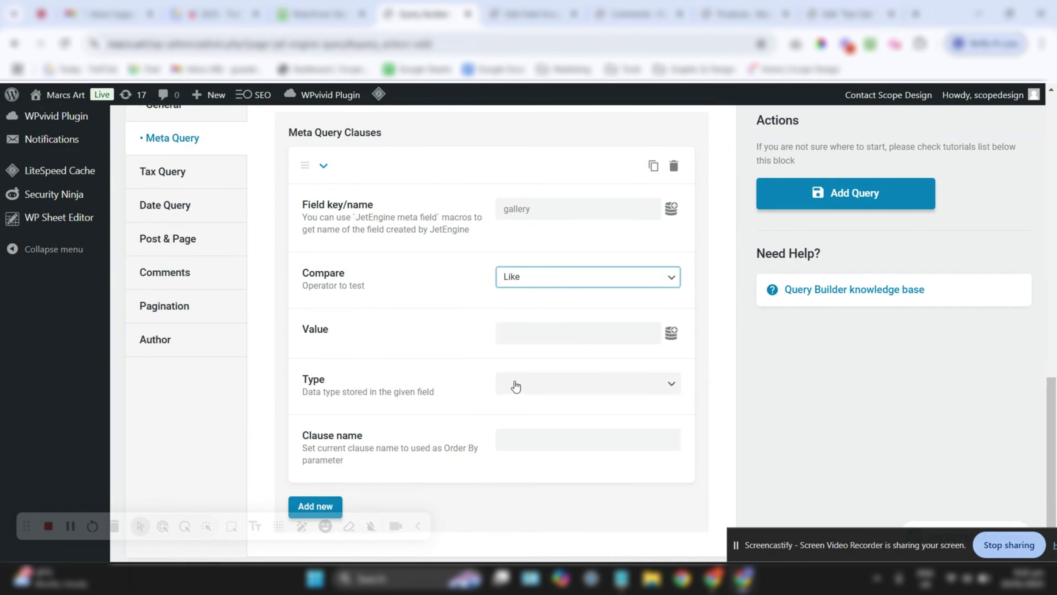
Step: Copy the Marcs.art choice from the Gallery field in the Paintings field group for use as the clause value
scroll(515, 382, "down", 1)
left_click(529, 277)
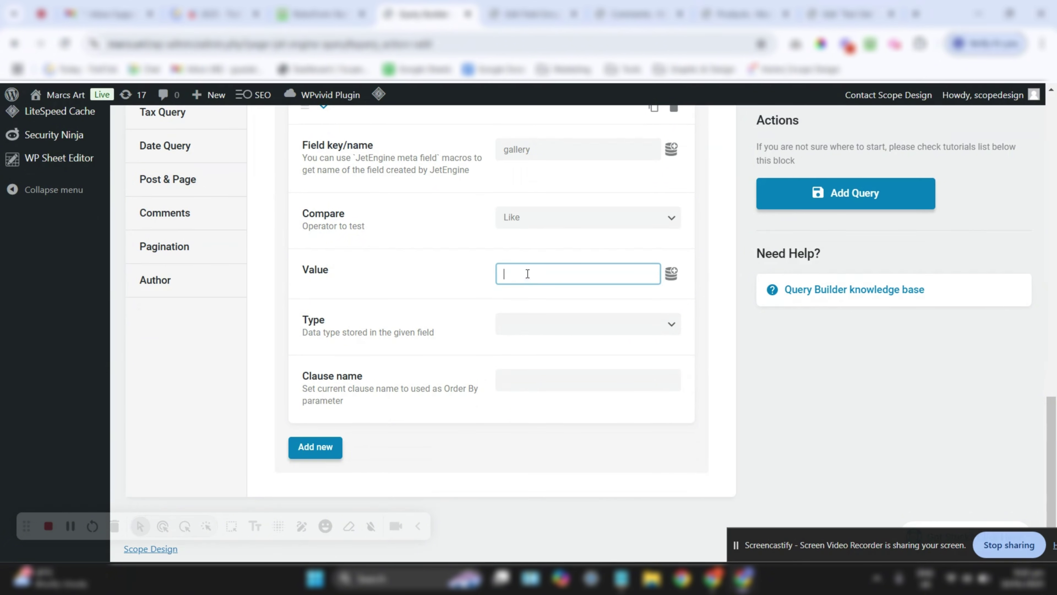
left_click(533, 13)
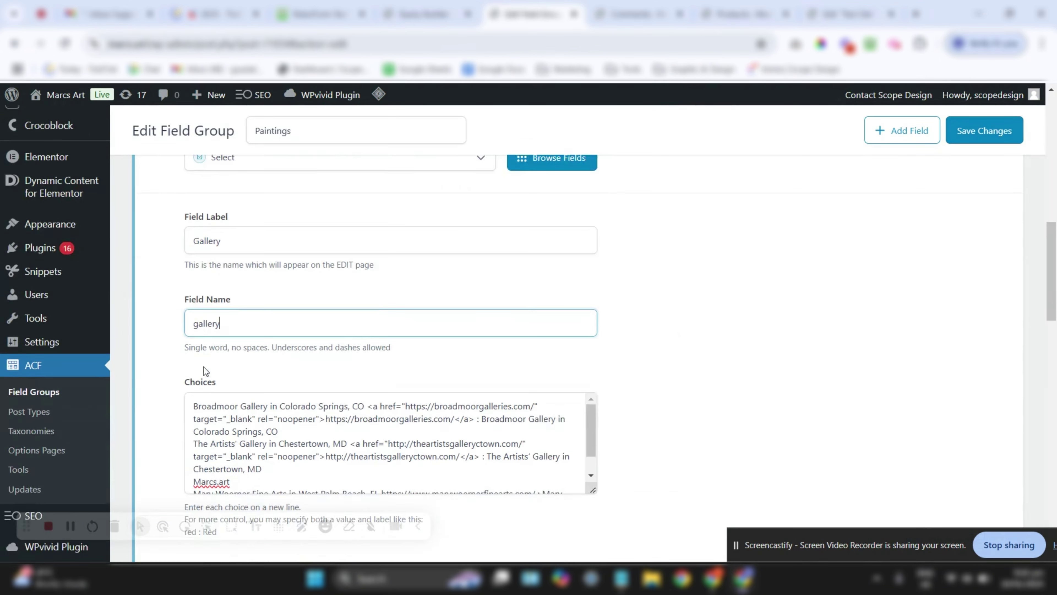
scroll(205, 371, "down", 1)
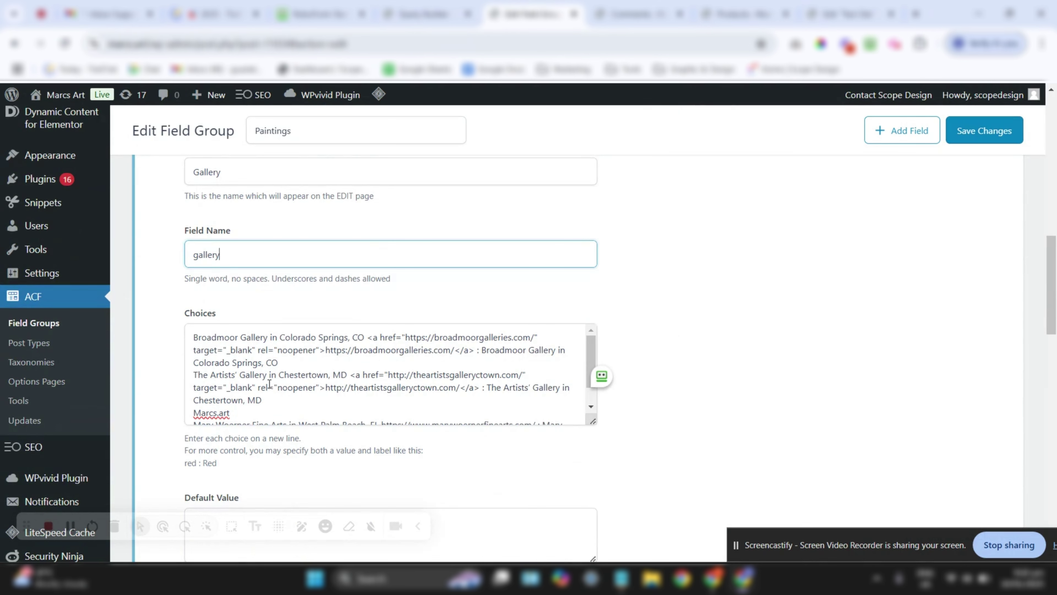
scroll(439, 386, "down", 1)
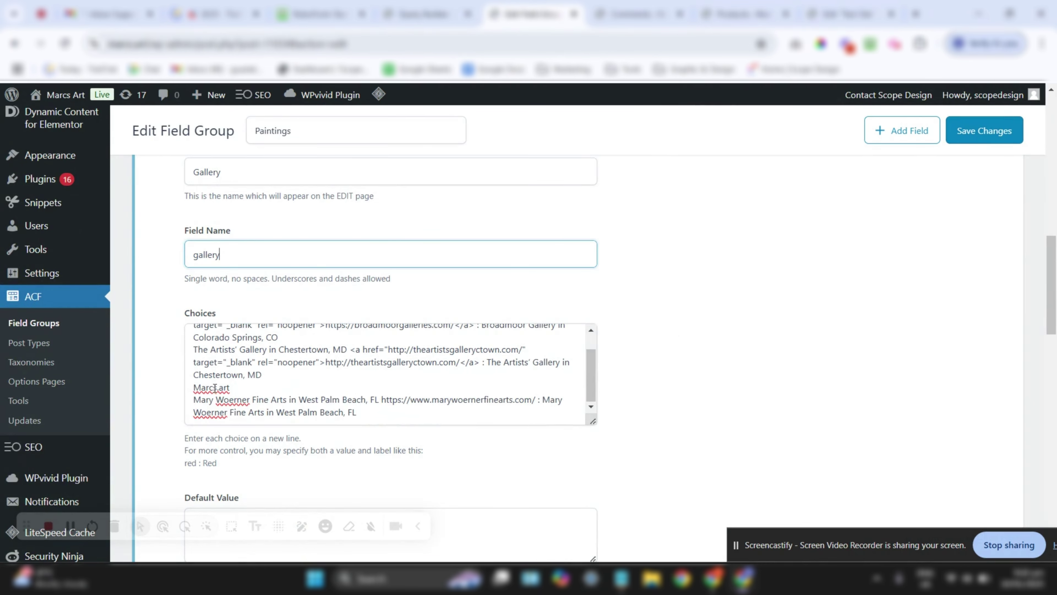
left_click_drag(235, 388, 197, 387)
key("ctrl+c")
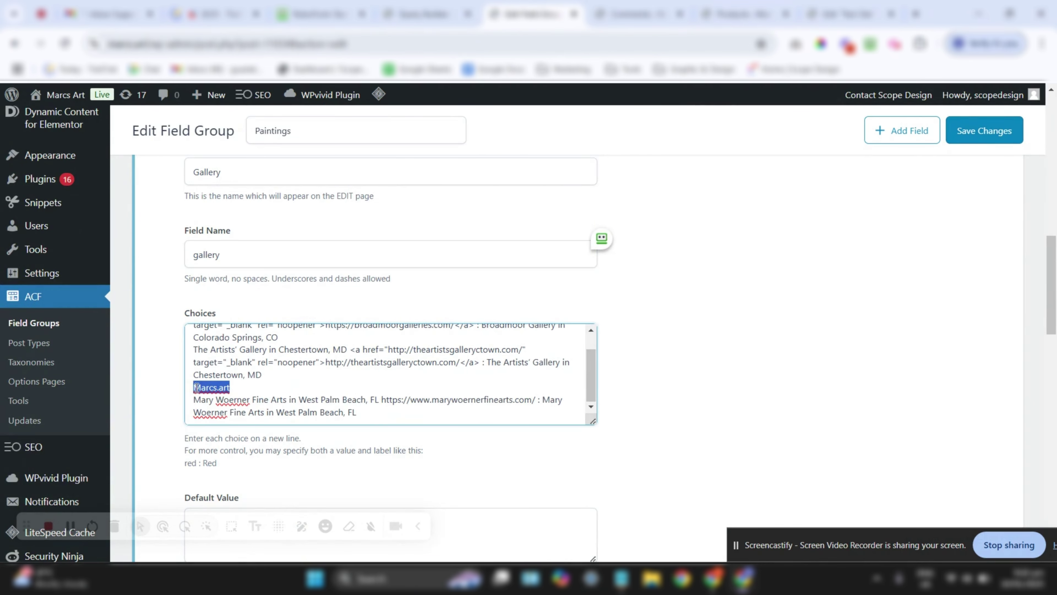
left_click(453, 398)
Step: Check the gallery choices available for the Past Time product in the products list without changing its gallery
left_click(733, 13)
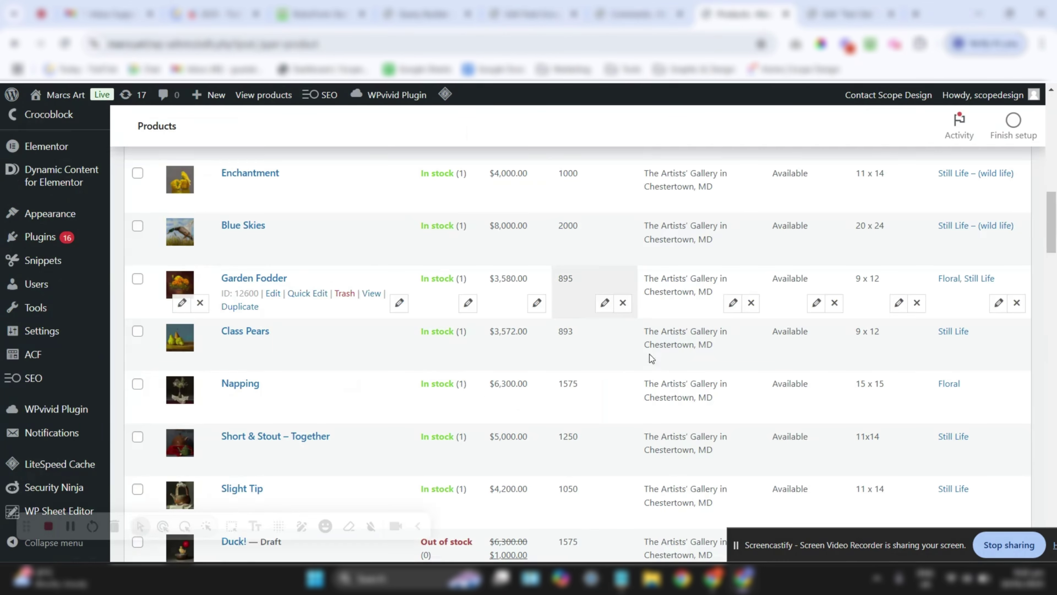
scroll(708, 292, "up", 2)
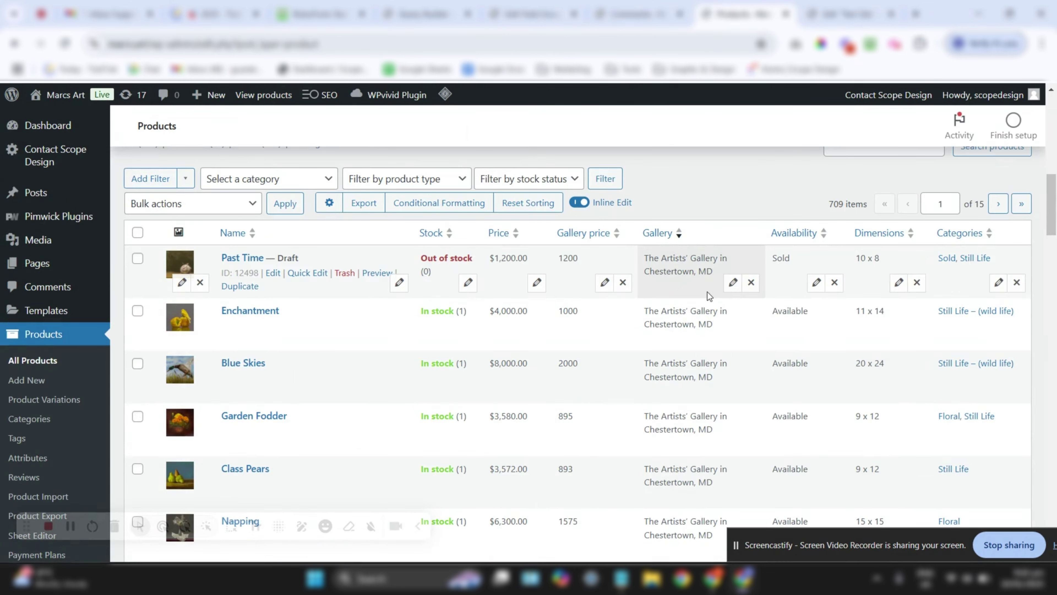
left_click(733, 282)
left_click(681, 307)
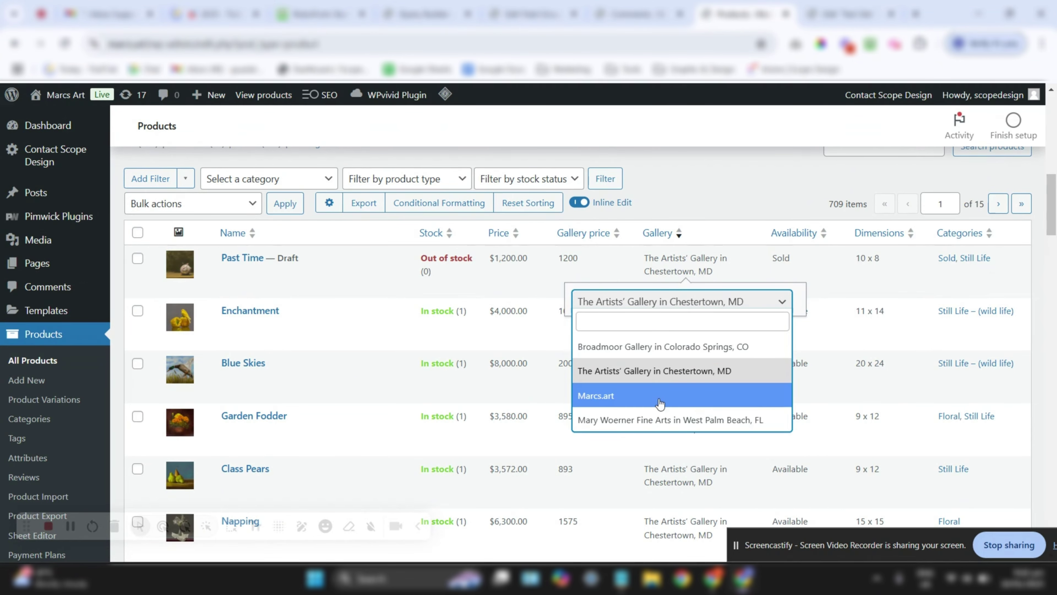
left_click(700, 169)
Step: Return to the query, paste Marcs.art as the value of the gallery clause and set its data type to Char
left_click(533, 13)
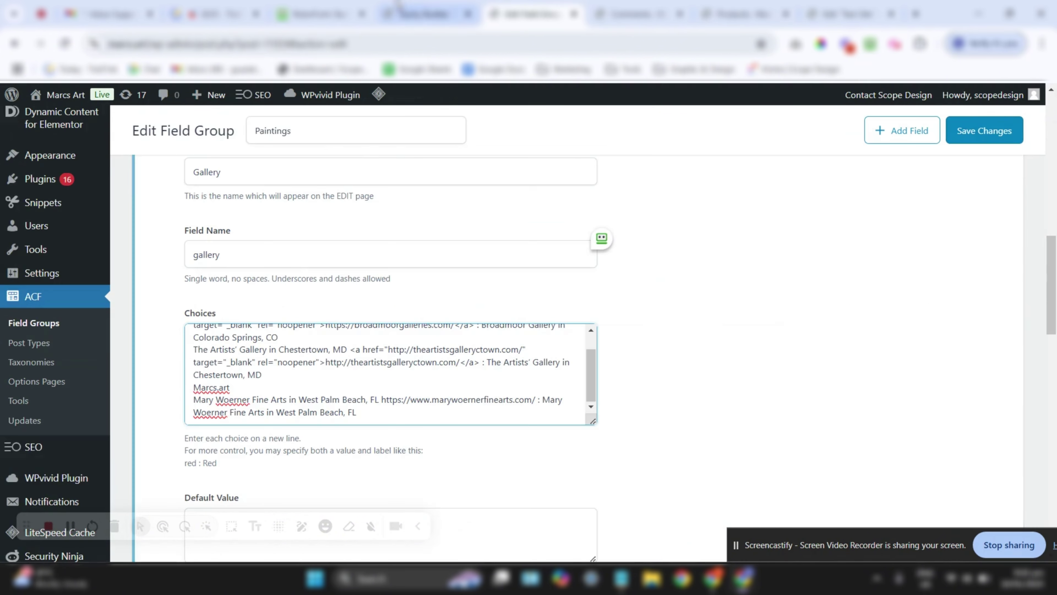
left_click(424, 14)
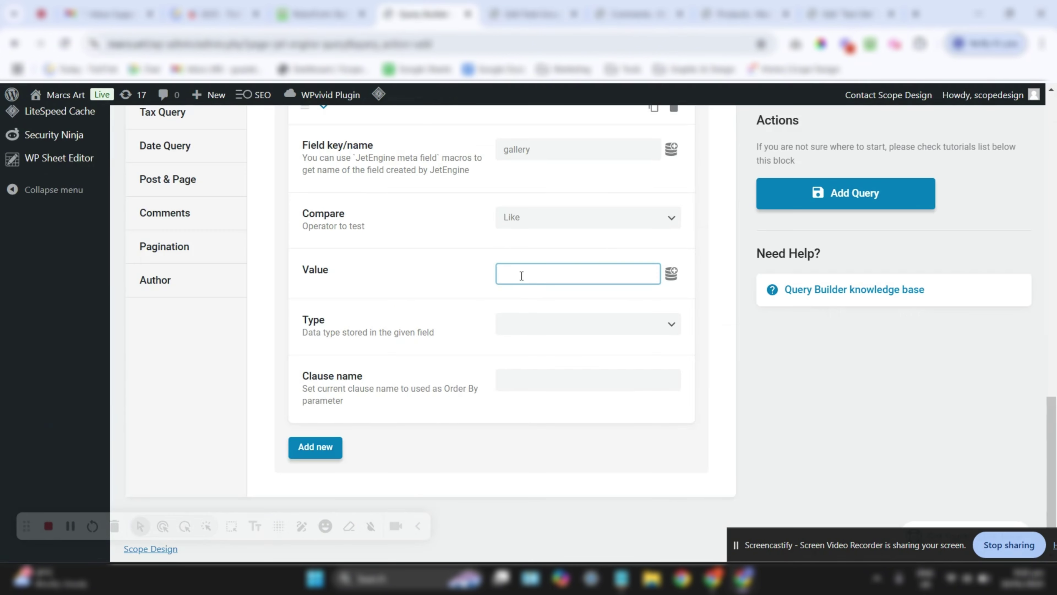
key("ctrl+v")
left_click(535, 334)
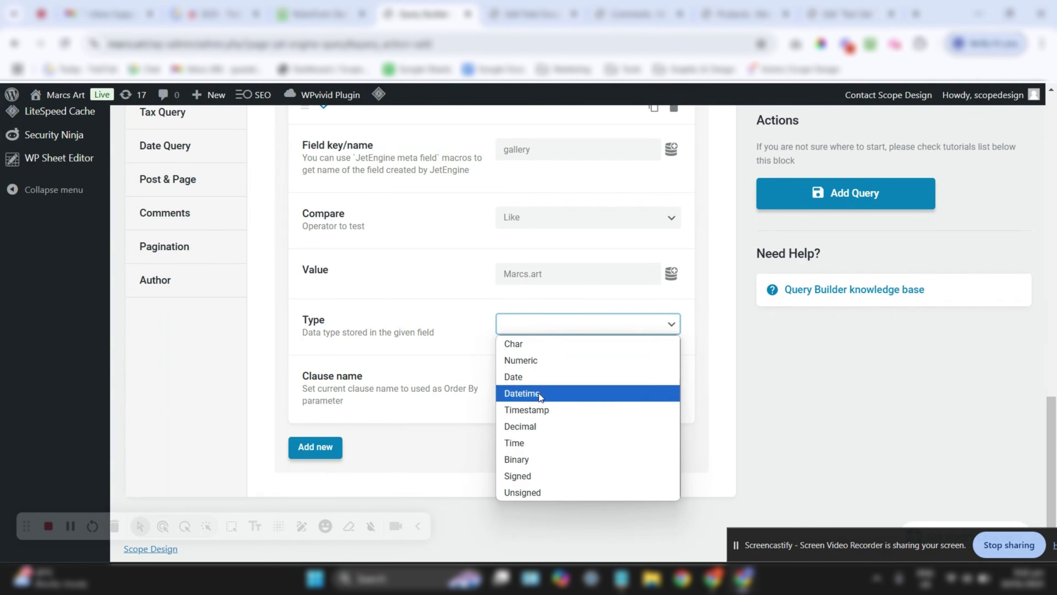
left_click(525, 345)
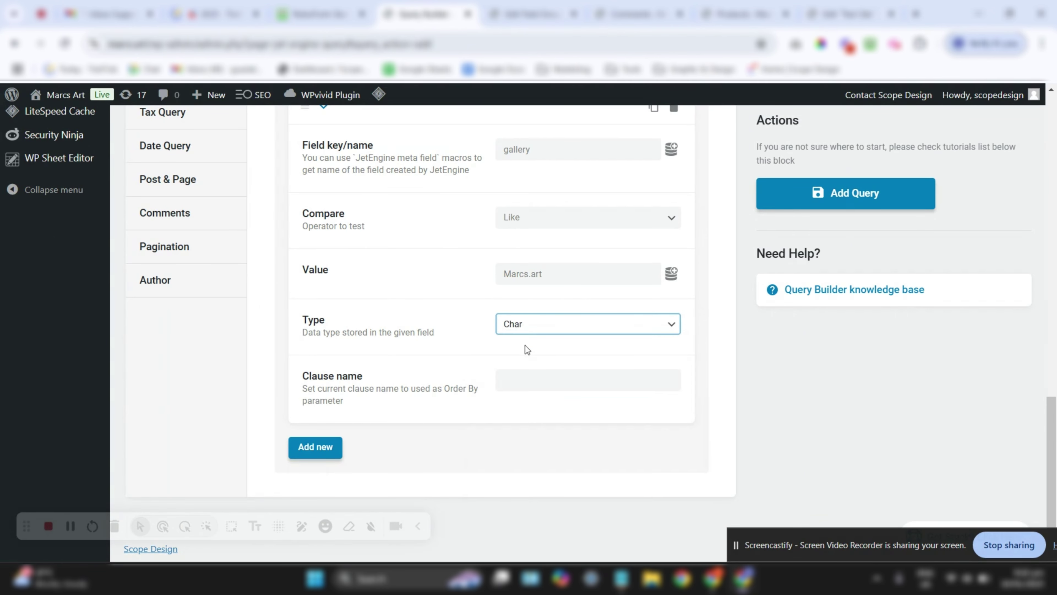
Step: Review the posts query's other sections, including Post & Page and General, and the list of saved queries in Query Builder
scroll(248, 344, "up", 5)
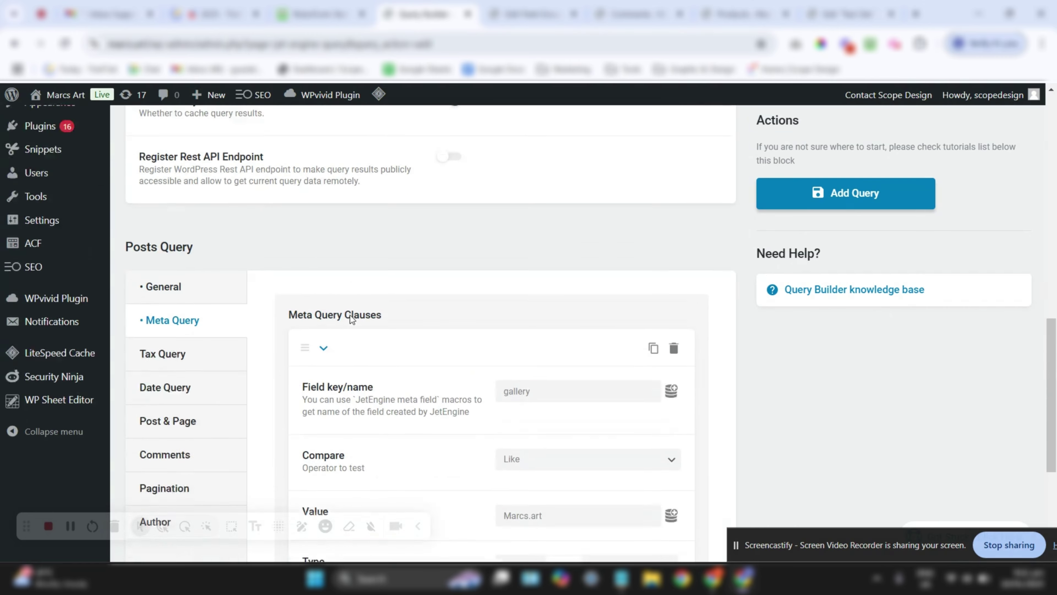
left_click(186, 323)
left_click(188, 355)
left_click(193, 389)
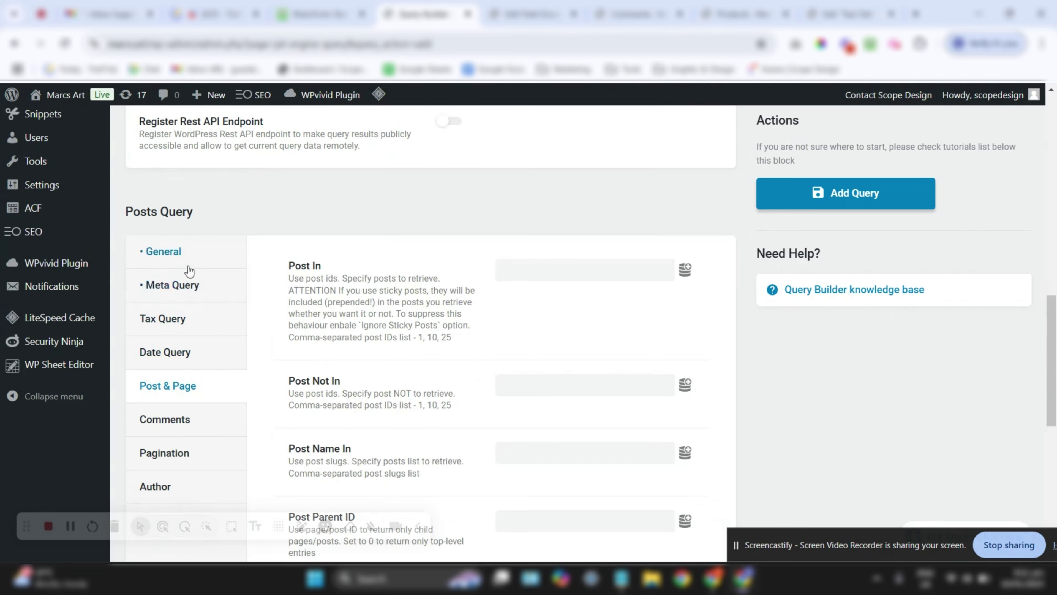
left_click(180, 253)
scroll(857, 319, "up", 10)
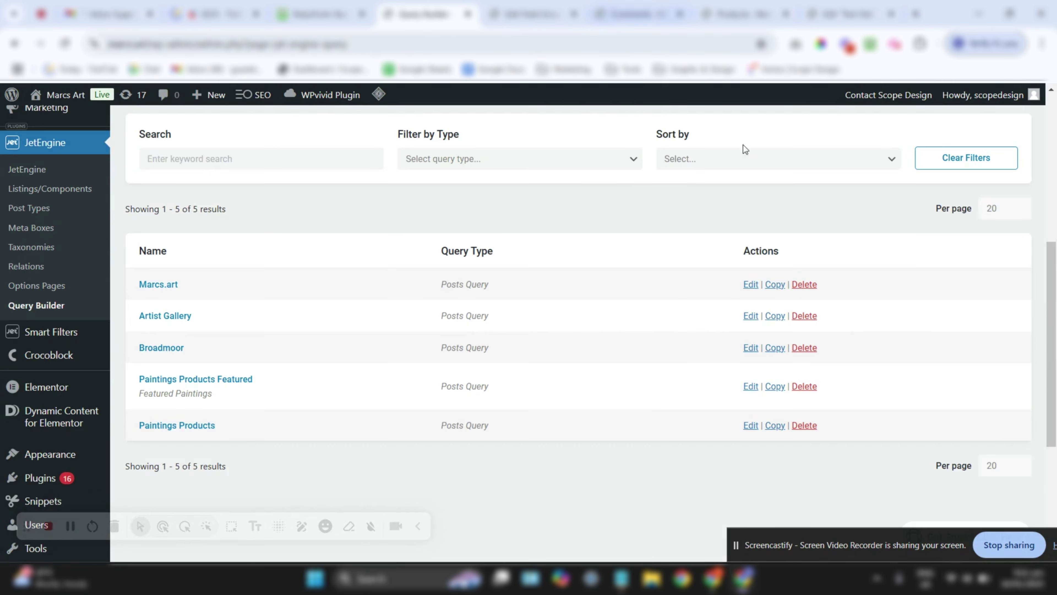
scroll(470, 328, "up", 1)
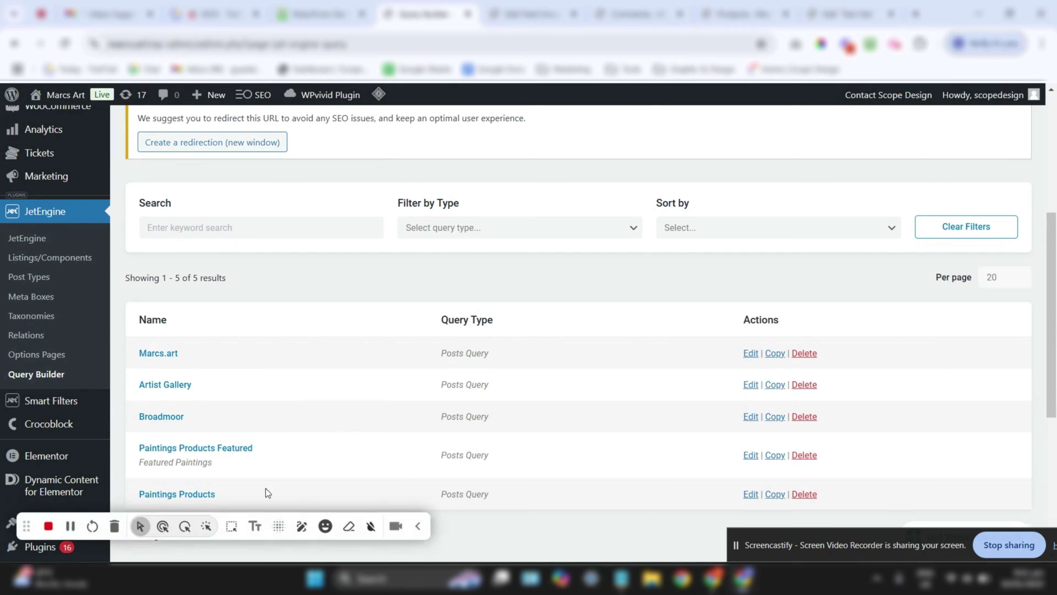
scroll(684, 296, "up", 2)
scroll(683, 296, "down", 1)
scroll(680, 295, "down", 1)
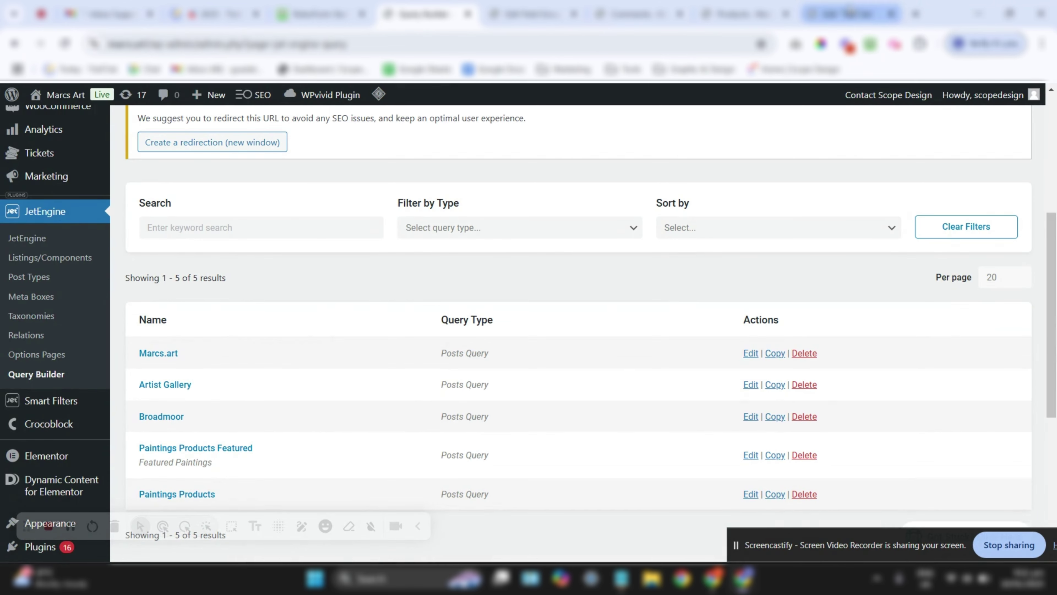
Step: Switch to the Elementor page editor and add a single-column flexbox container to the empty page
left_click(849, 14)
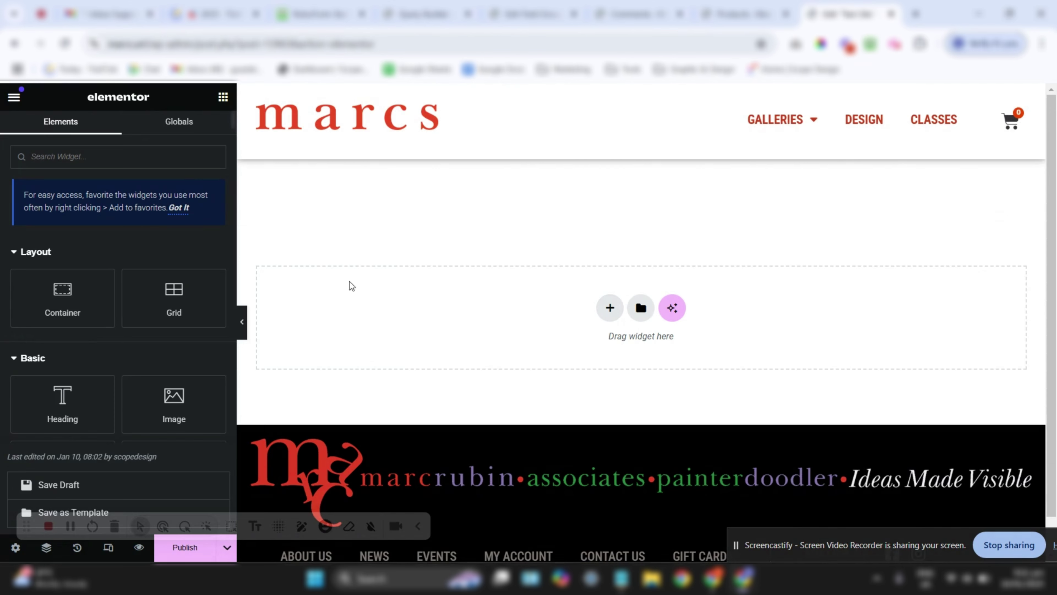
left_click(610, 308)
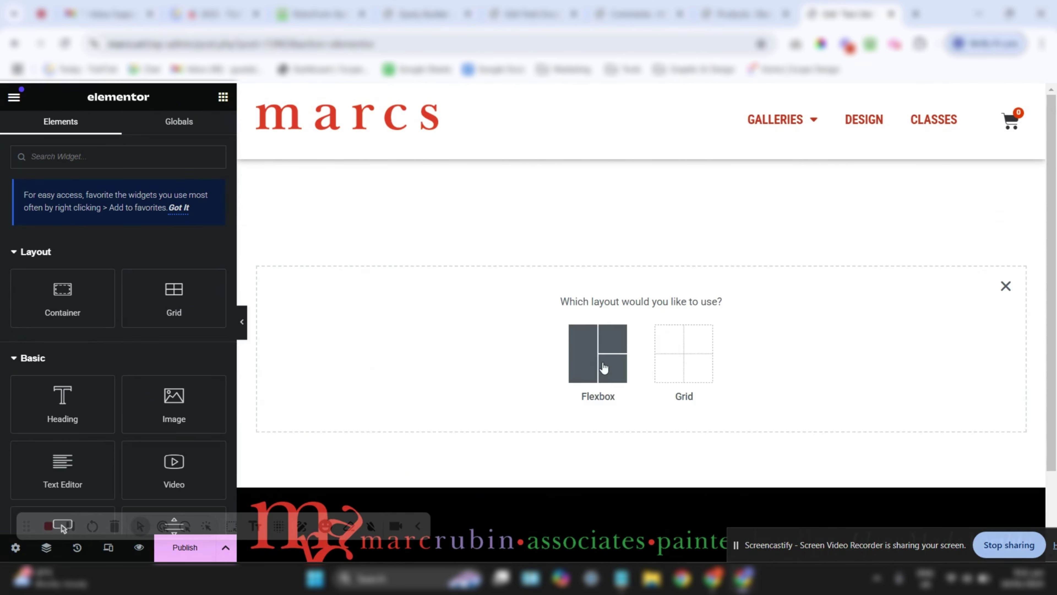
left_click(609, 366)
left_click(444, 354)
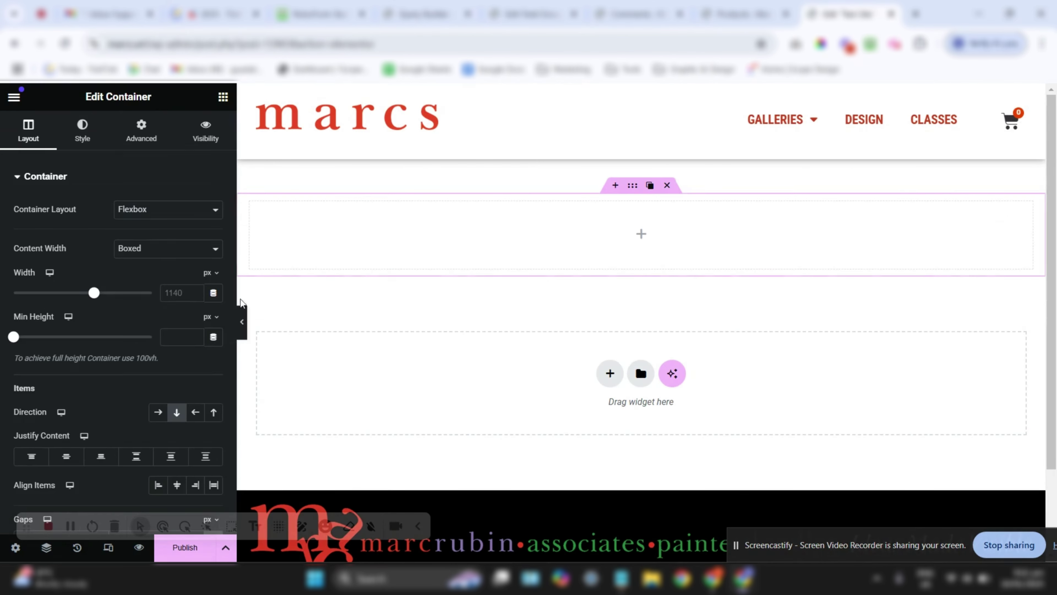
Step: Search the widgets for grid and place a Listing Grid widget in the new container
left_click(223, 99)
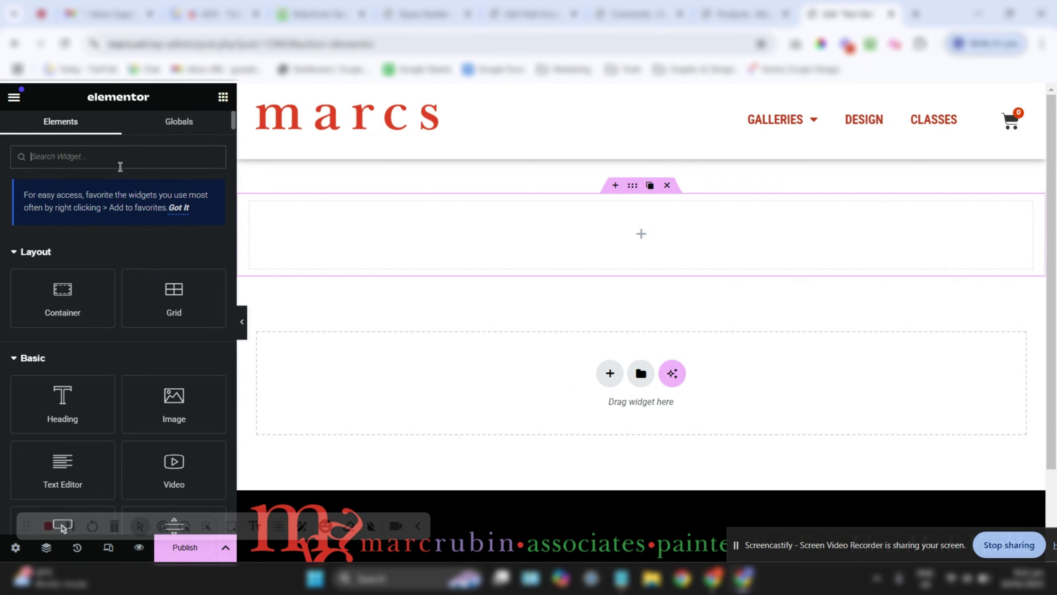
type("gri")
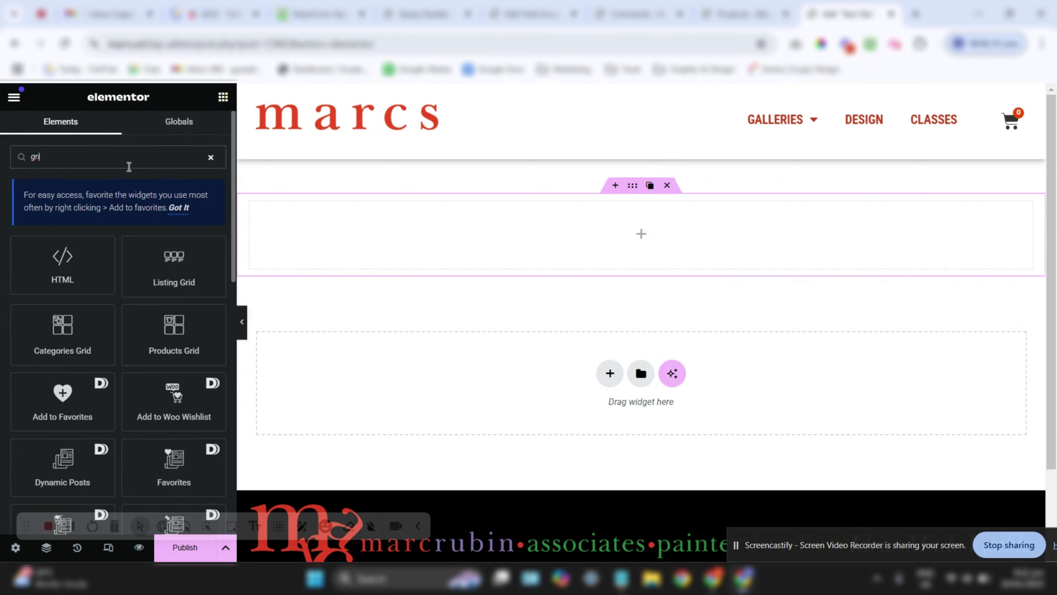
type("d")
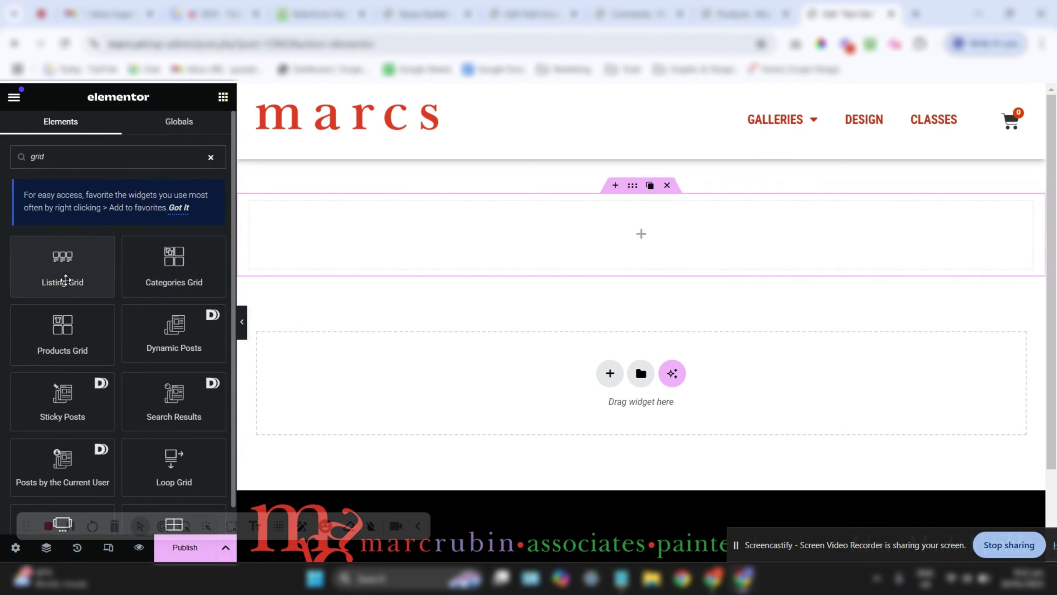
left_click_drag(65, 279, 381, 261)
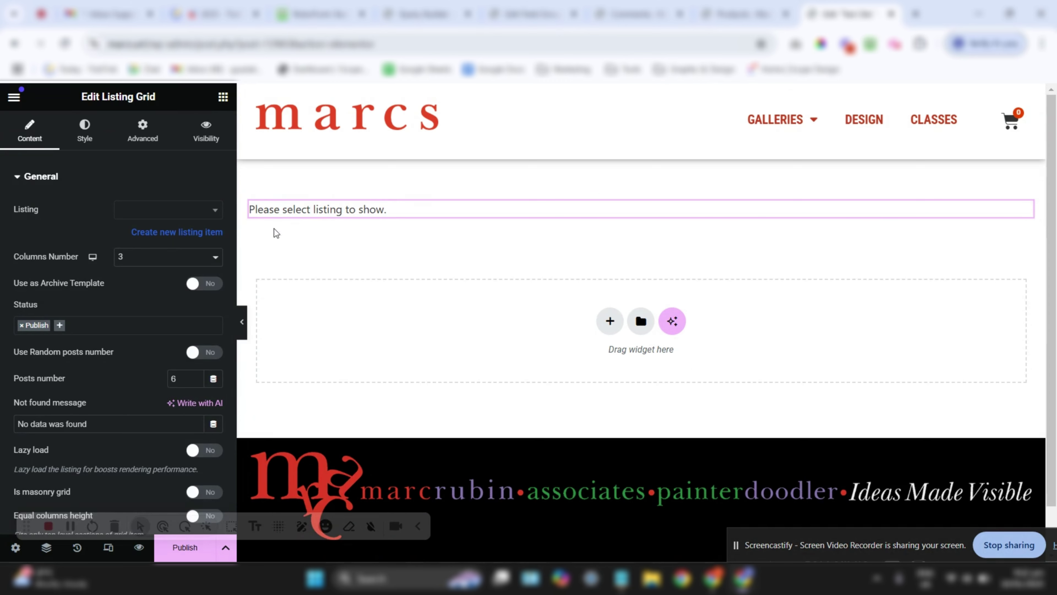
Step: Set the listing grid's listing item to Paintings Products
mouse_move(1026, 211)
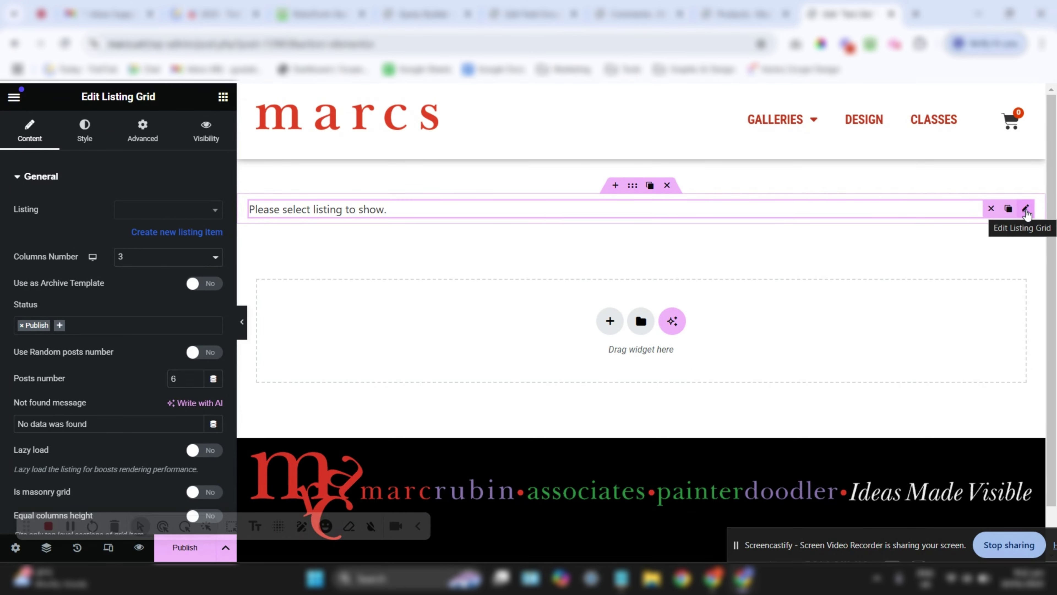
left_click(169, 215)
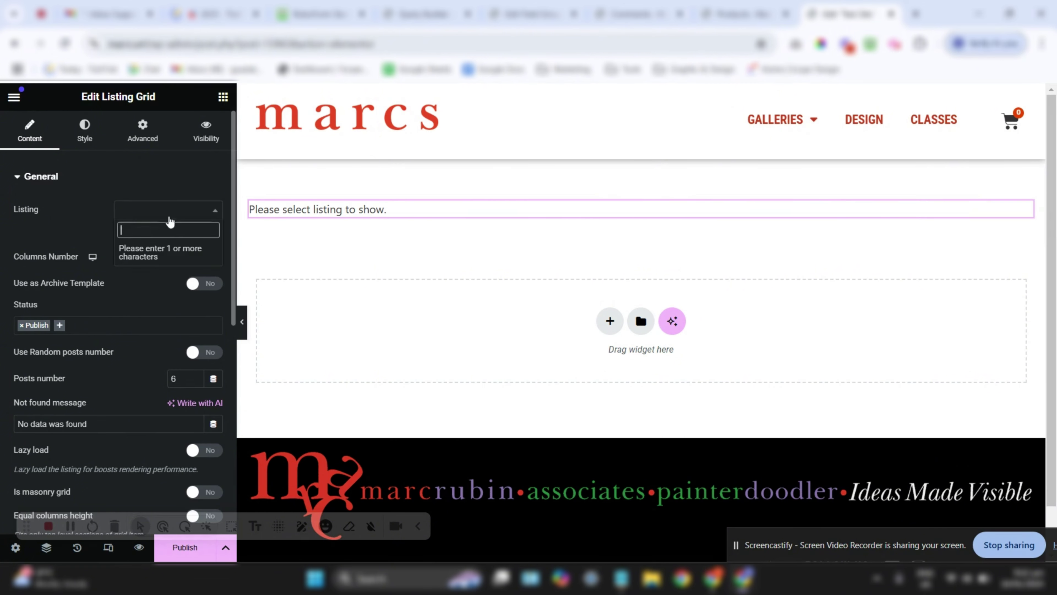
type("p")
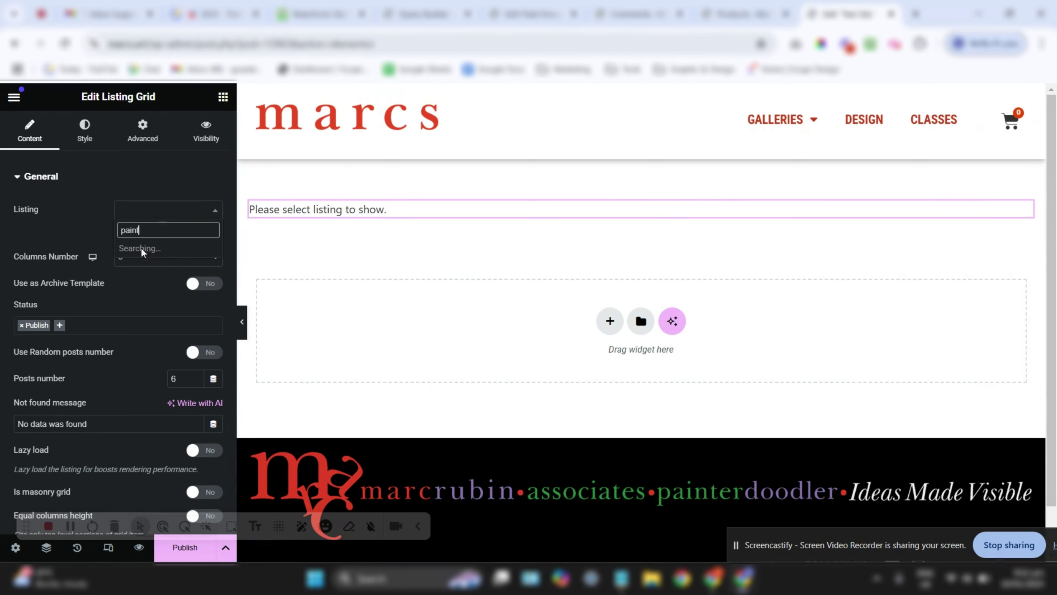
type("aint")
key("BackSpace")
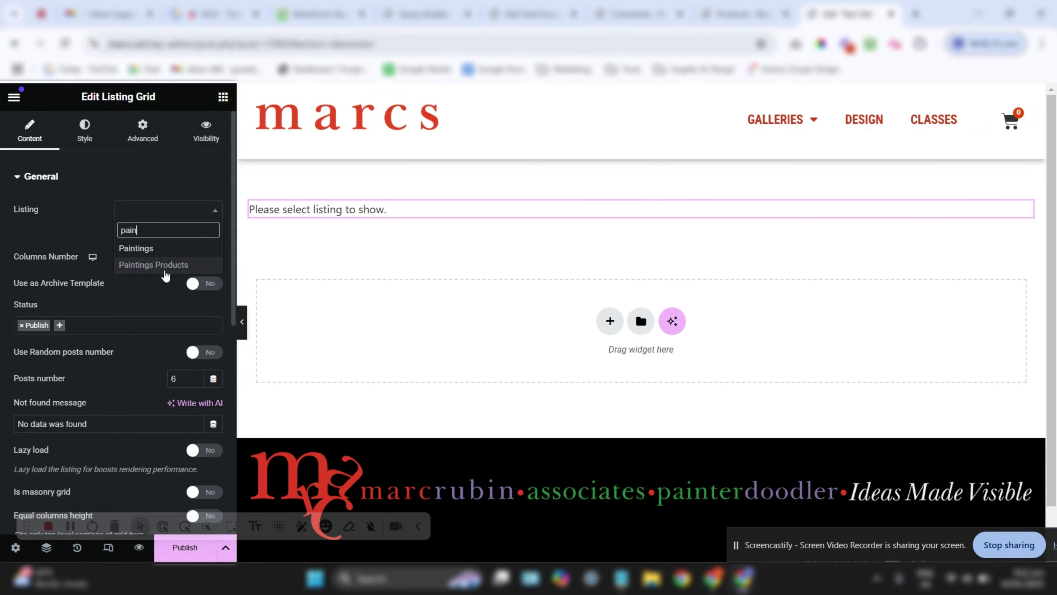
left_click(163, 266)
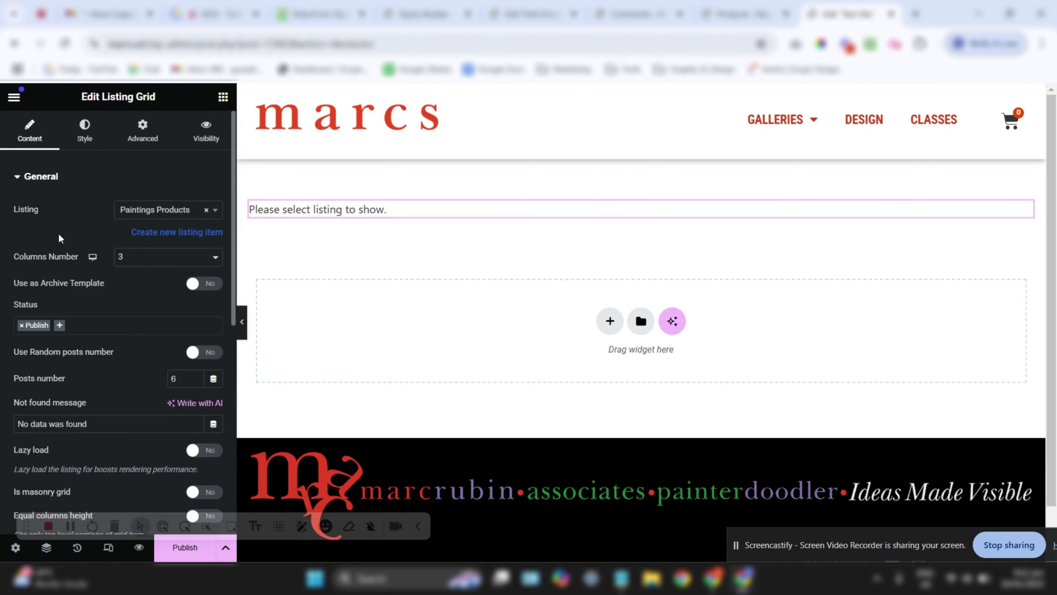
Step: Clear the Posts number value in the listing grid's general settings
scroll(59, 237, "down", 2)
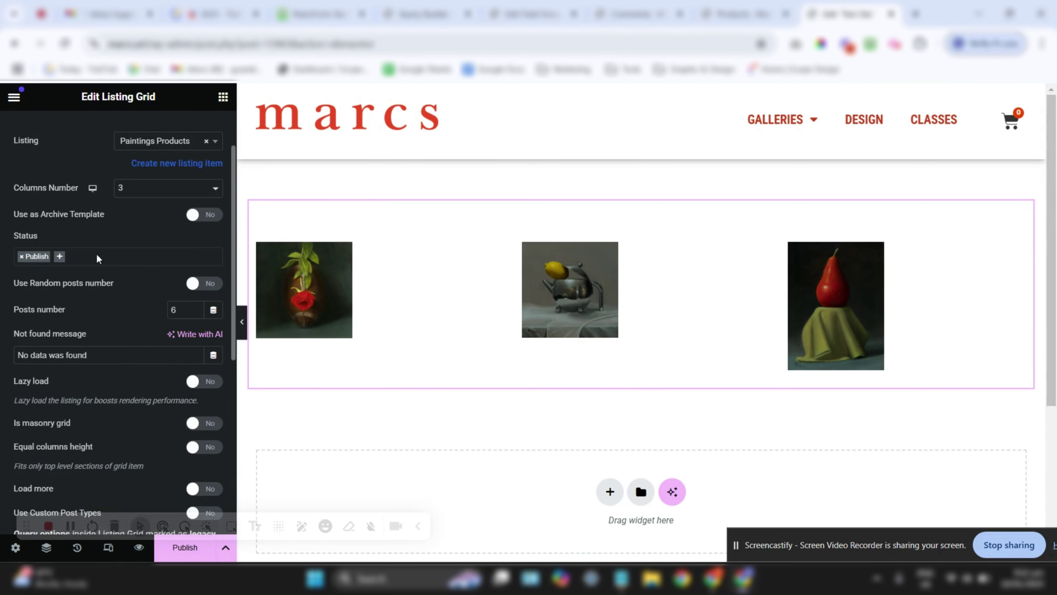
scroll(155, 283, "up", 2)
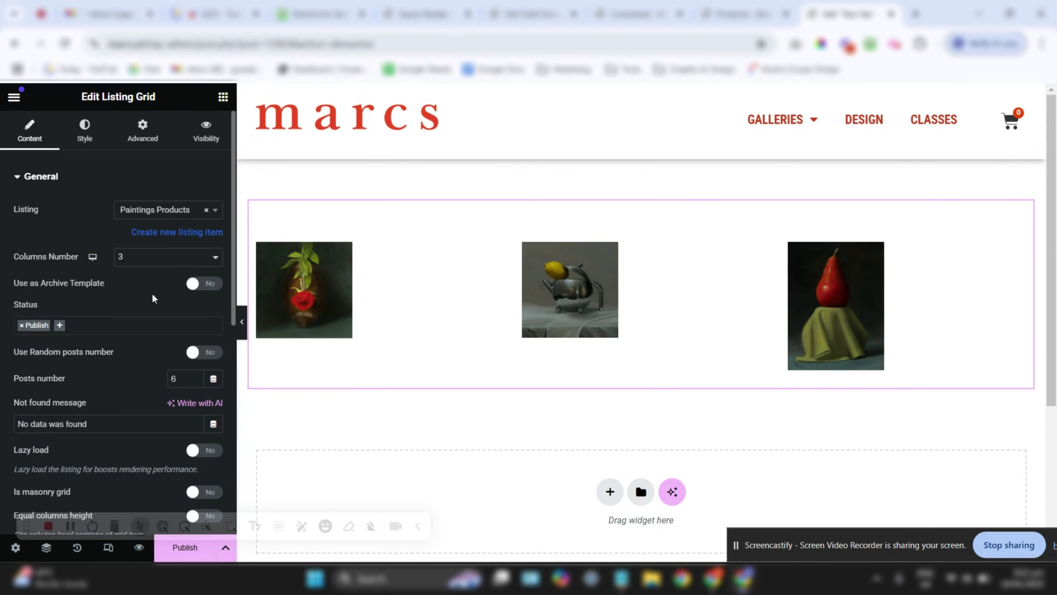
scroll(133, 287, "down", 2)
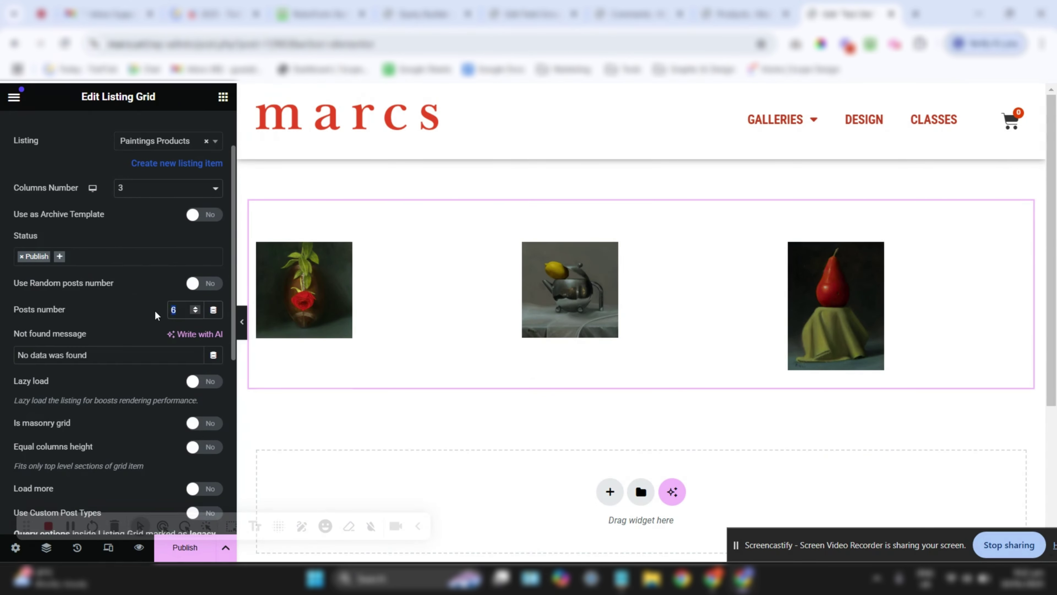
key("BackSpace")
scroll(155, 316, "down", 4)
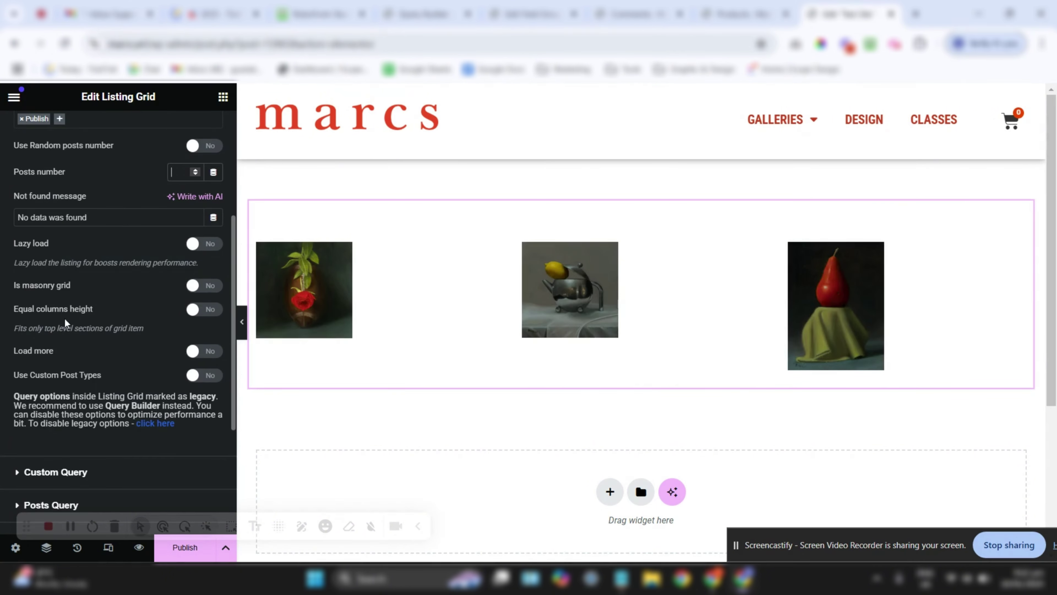
scroll(69, 316, "up", 2)
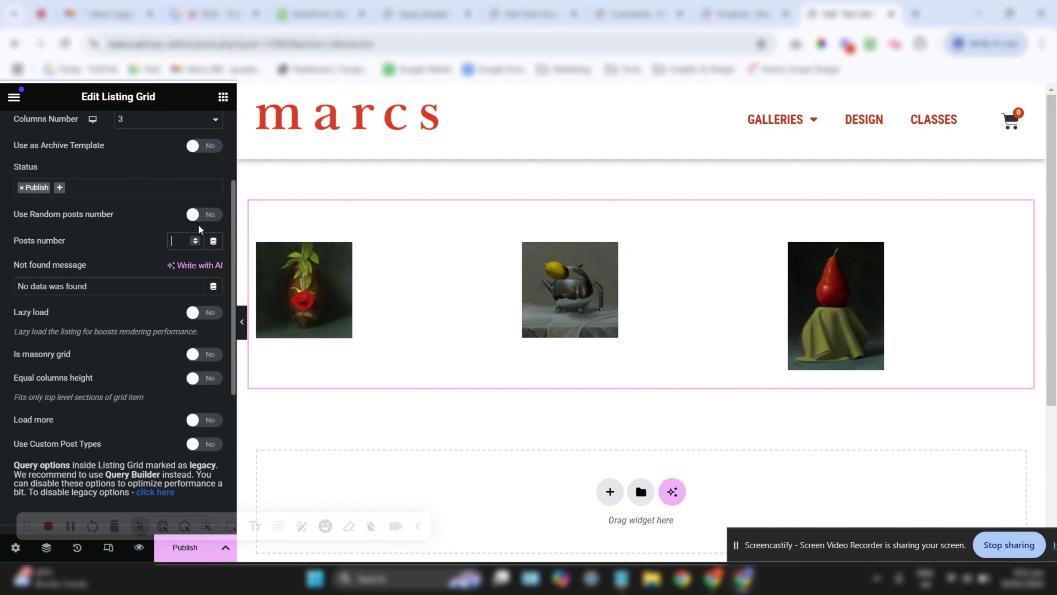
Step: Enable Use Custom Query for the listing grid and choose Marcs.art as its custom query
scroll(149, 417, "down", 7)
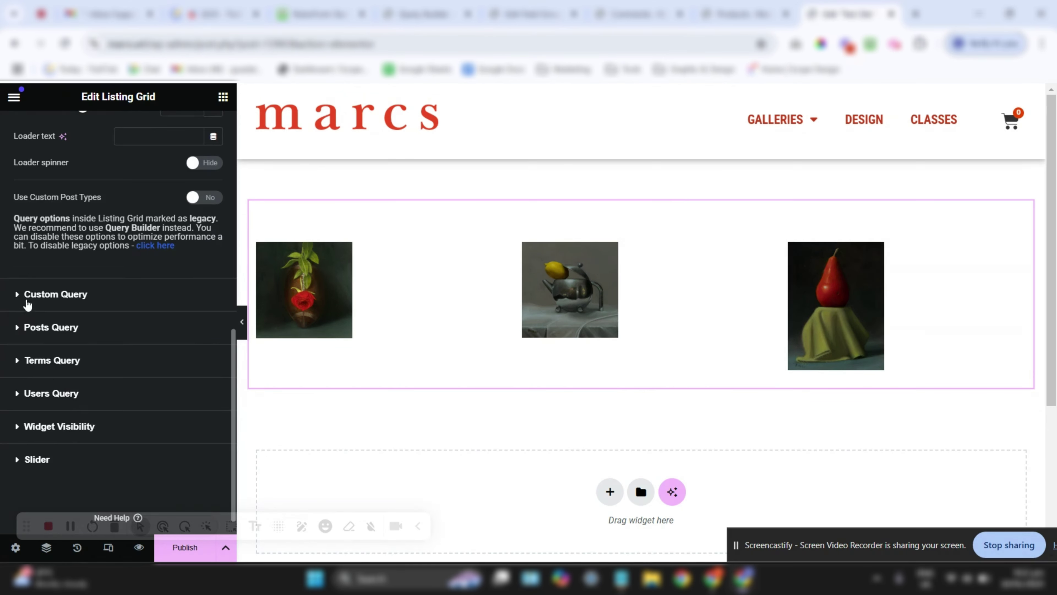
left_click(36, 295)
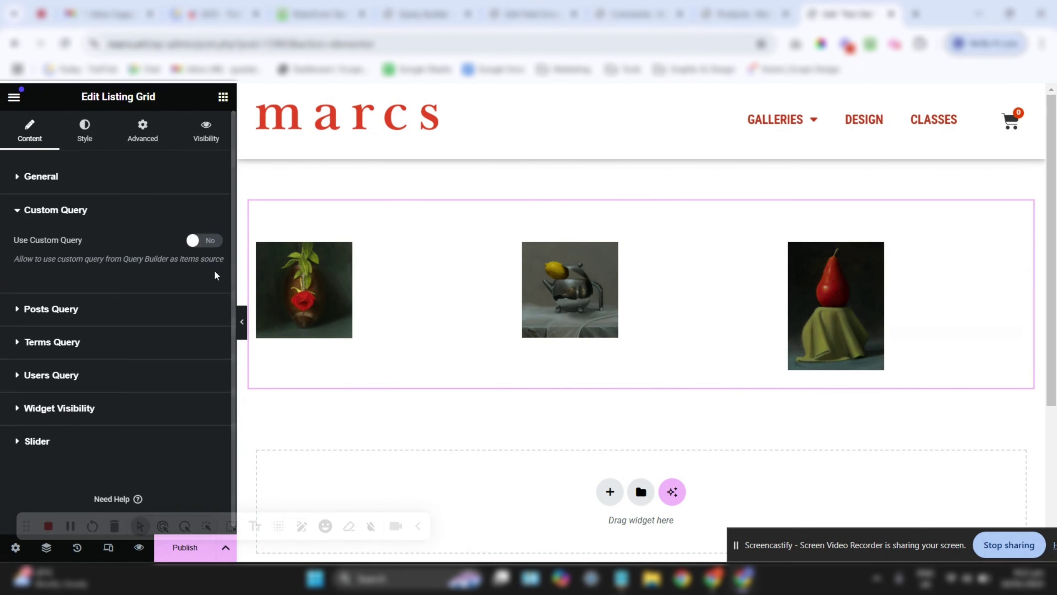
left_click(209, 246)
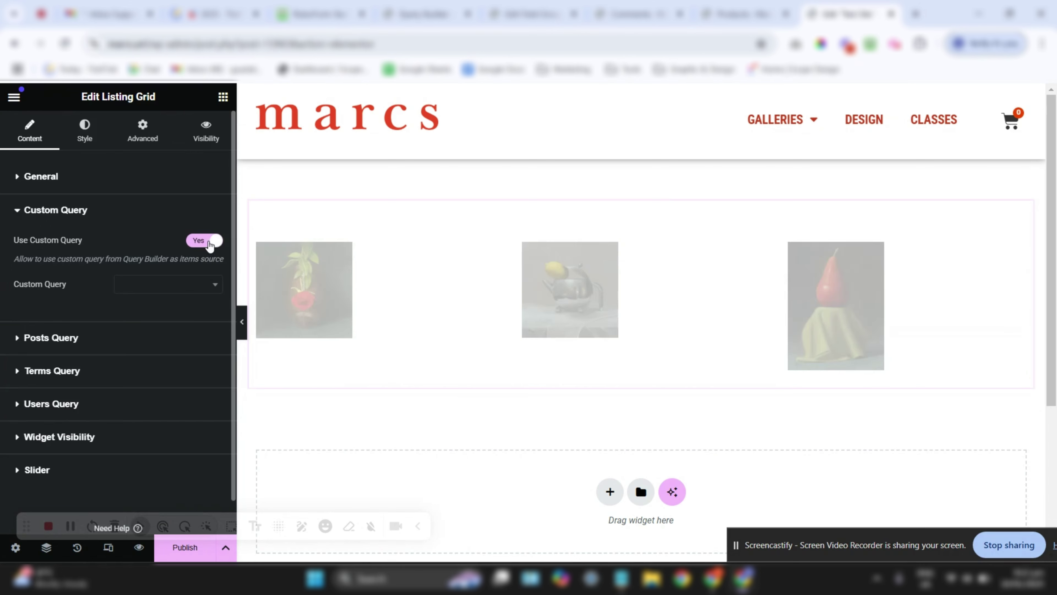
left_click(177, 293)
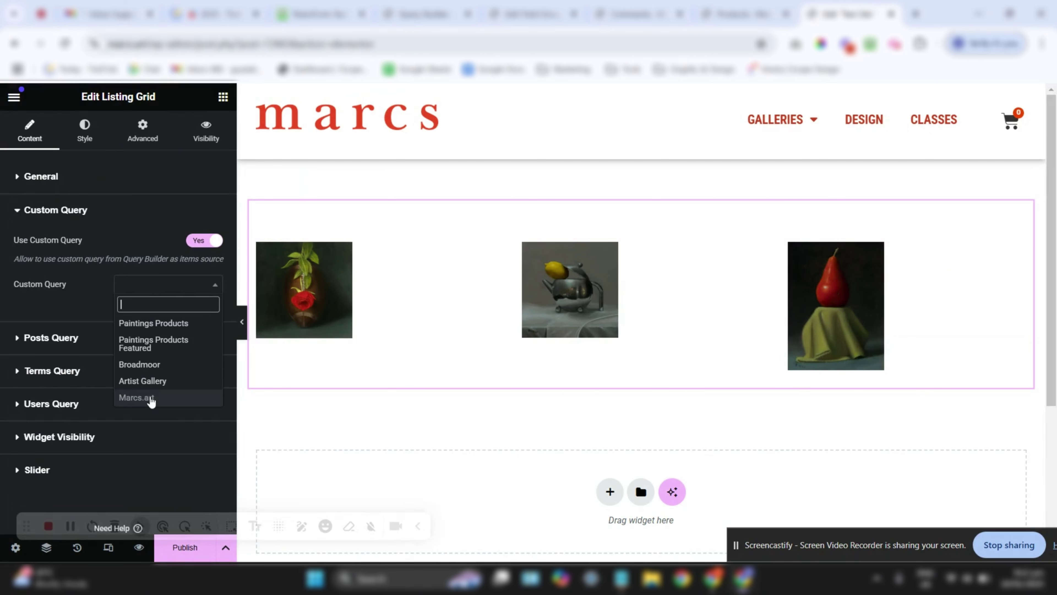
left_click(175, 403)
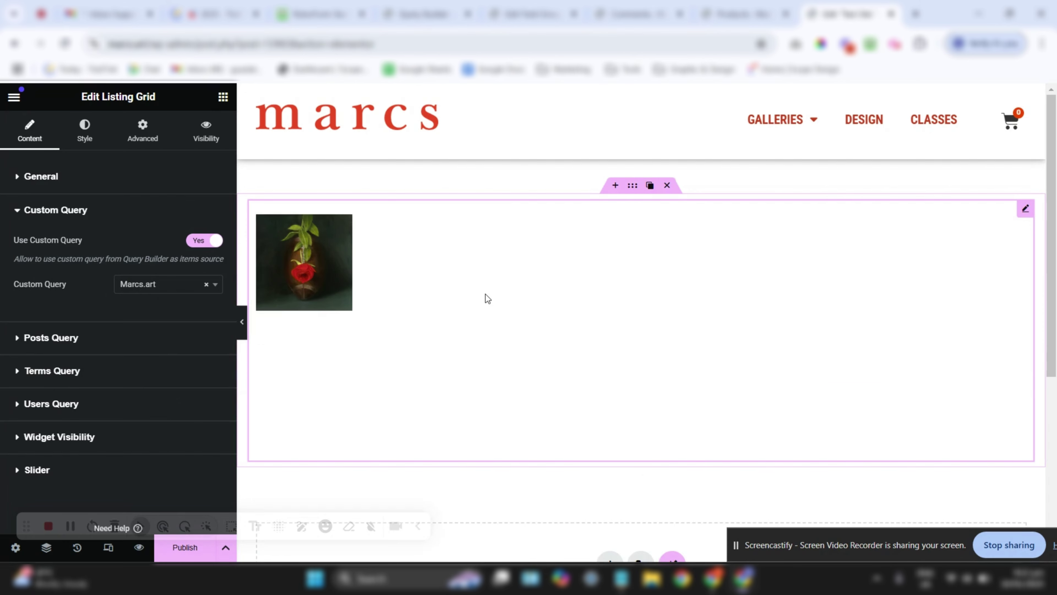
Step: Check the paintings shown in the listing grid and save the page as a draft
scroll(550, 324, "down", 1)
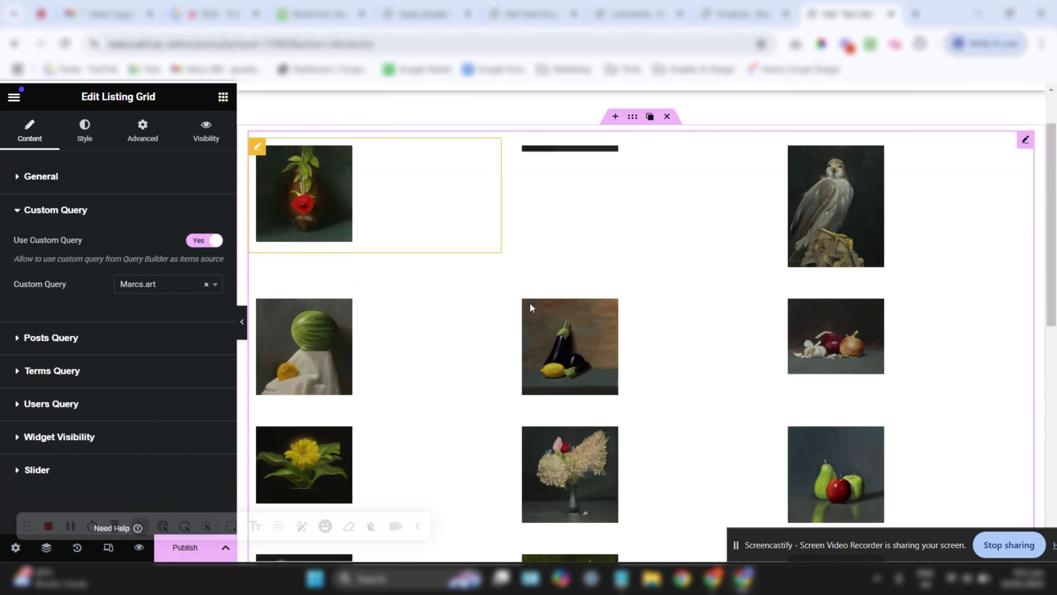
scroll(599, 317, "down", 5)
scroll(598, 319, "up", 6)
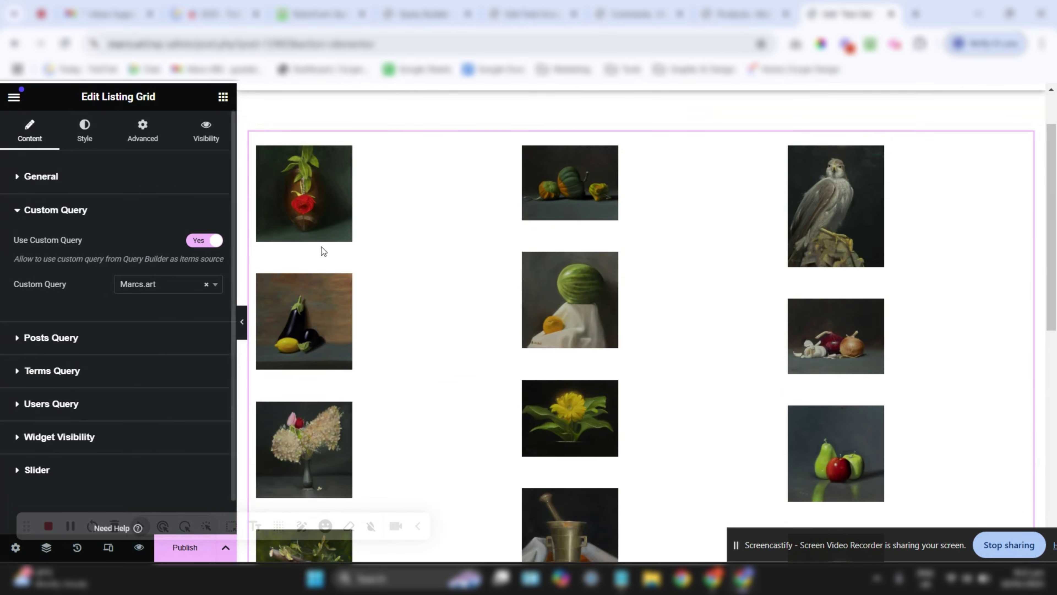
scroll(703, 347, "down", 5)
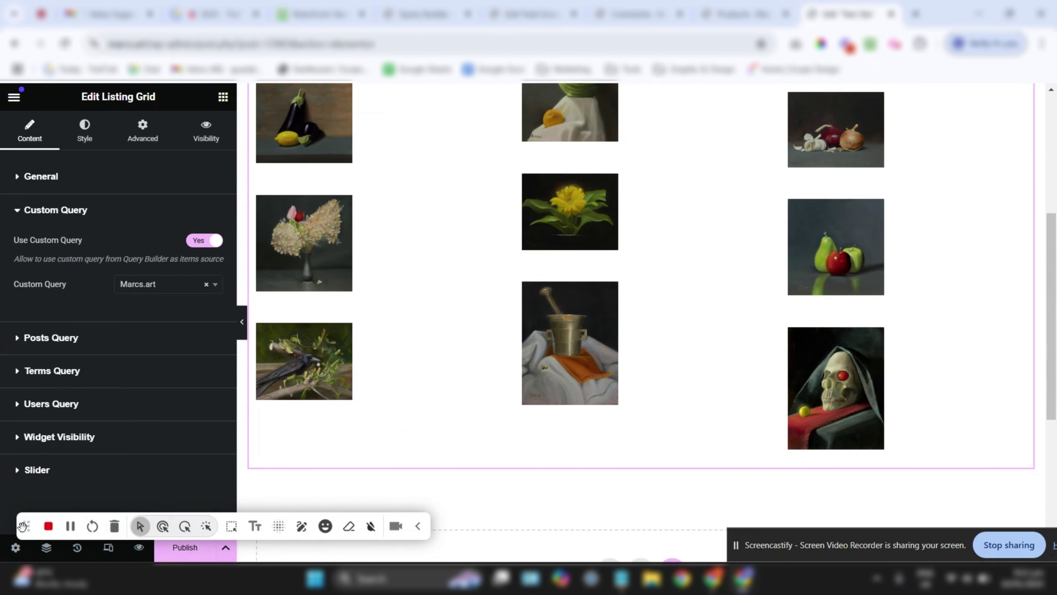
mouse_move(23, 526)
left_mouse_down()
mouse_move(59, 505)
mouse_move(476, 522)
mouse_move(368, 547)
left_mouse_up()
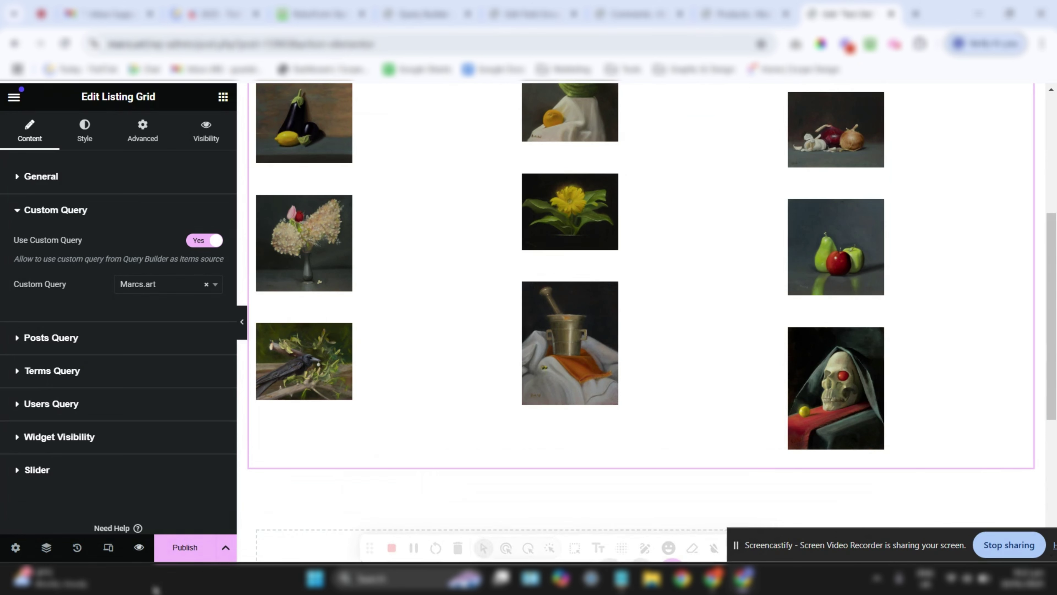
left_click(226, 547)
left_click(146, 491)
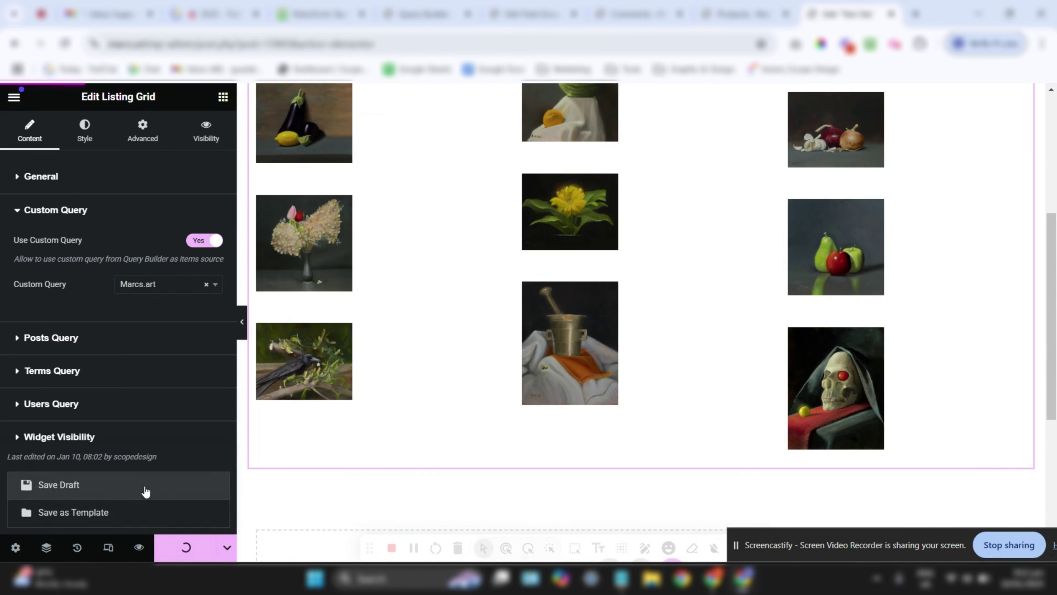